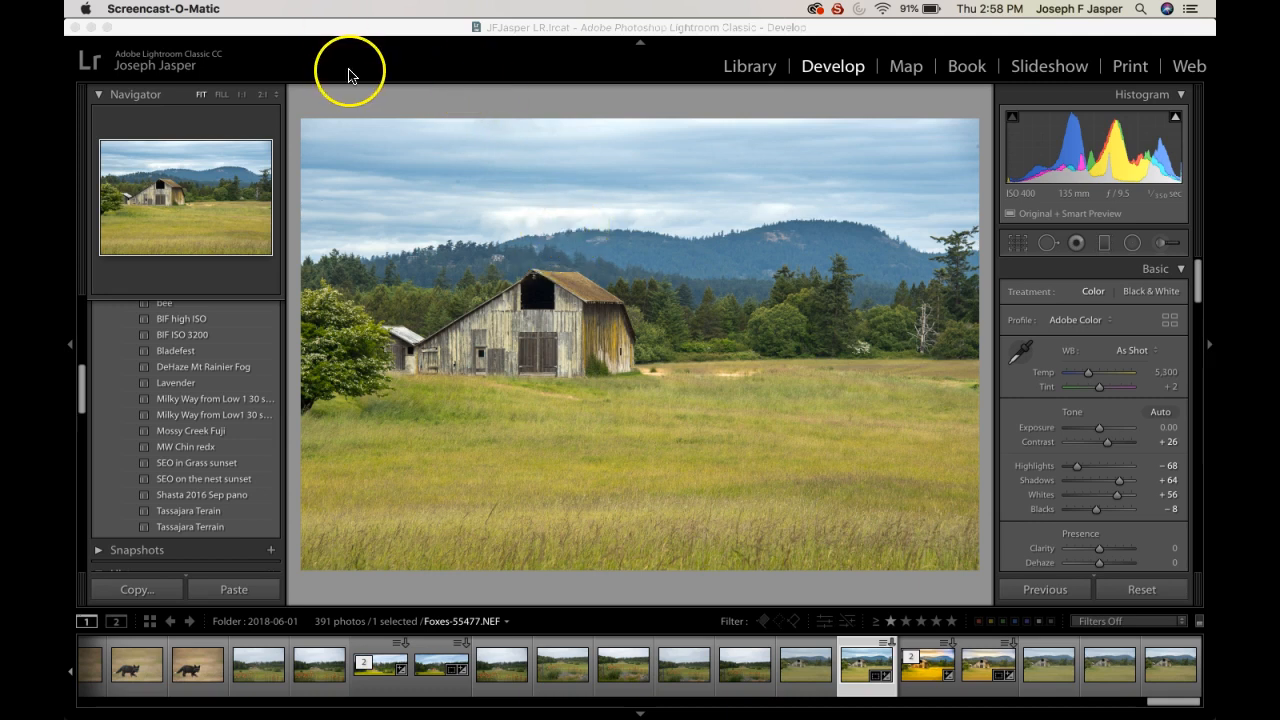
# Open the barn photo from Lightroom in Topaz Studio as a 16-bit TIFF copy with Lightroom adjustments.
pyautogui.click(356, 88)
pyautogui.click(317, 9)
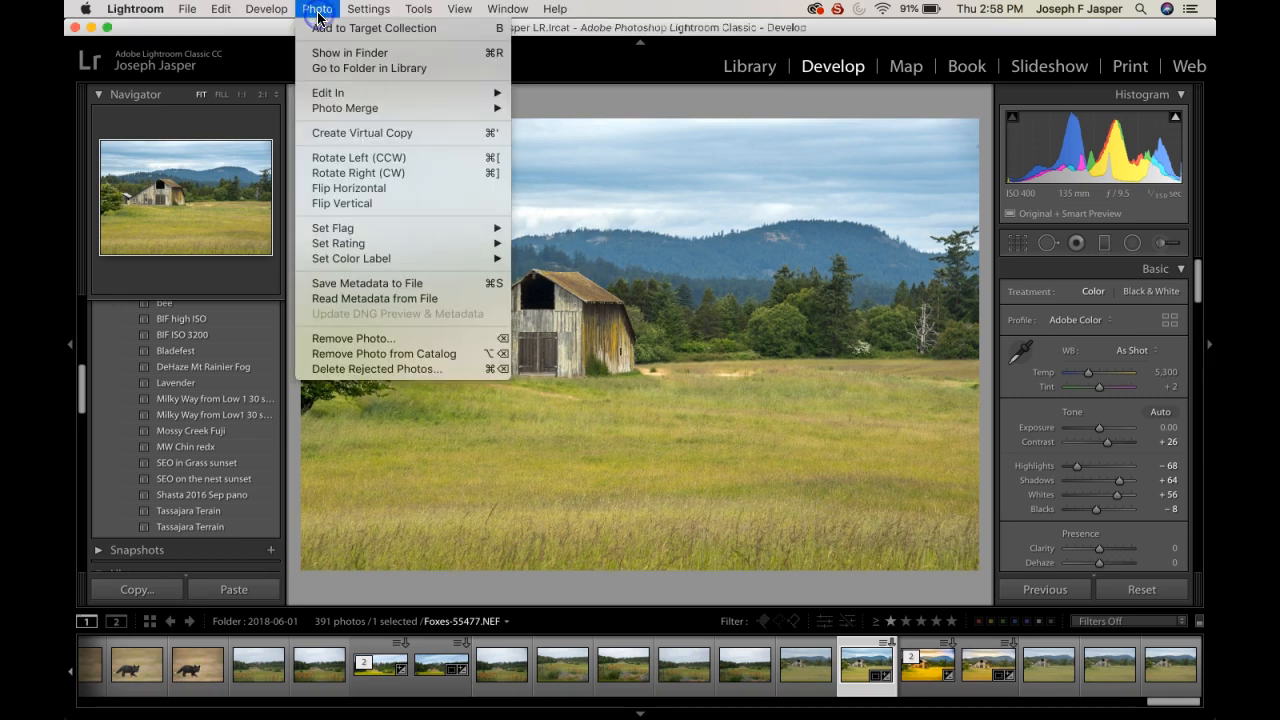
pyautogui.moveTo(357, 93)
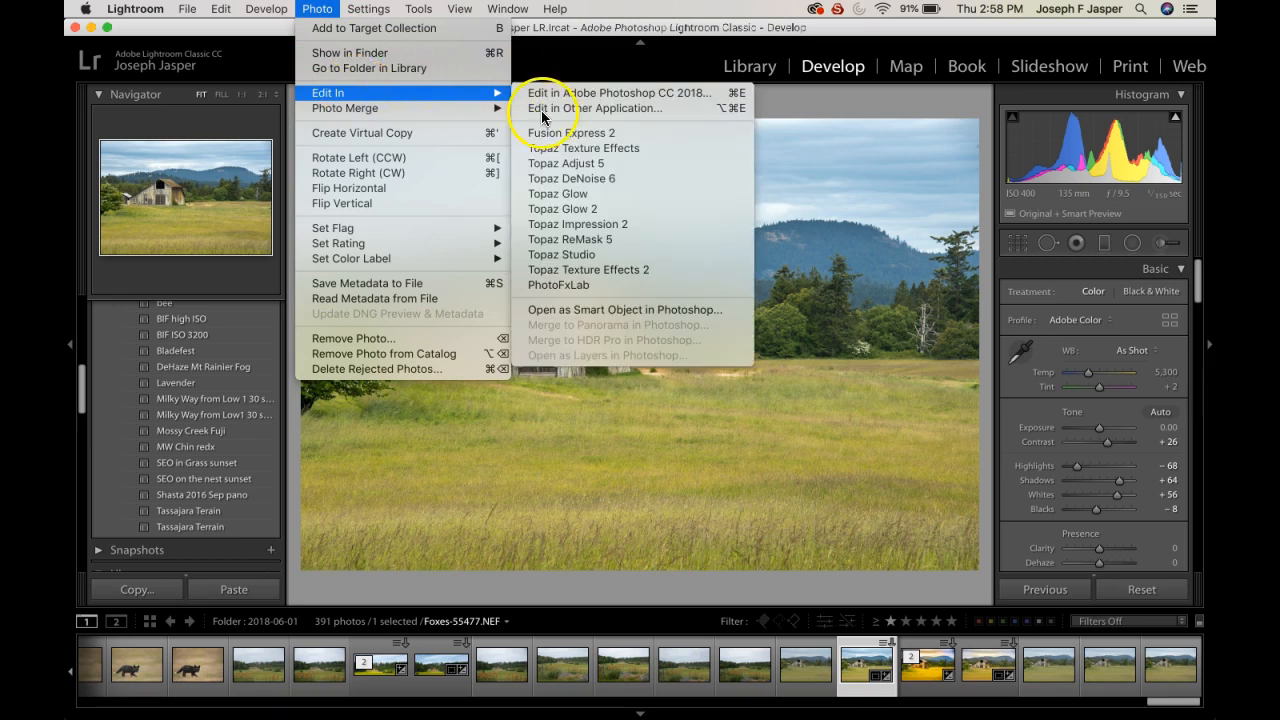
pyautogui.click(580, 254)
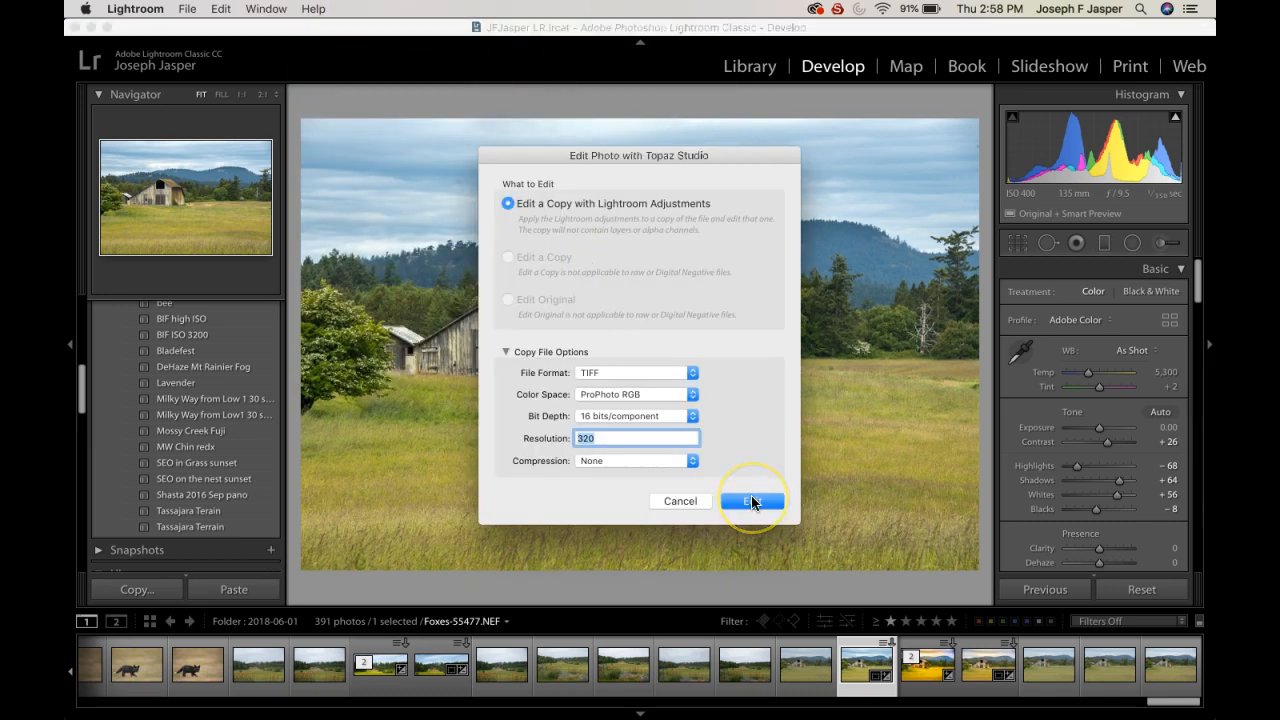
pyautogui.click(752, 502)
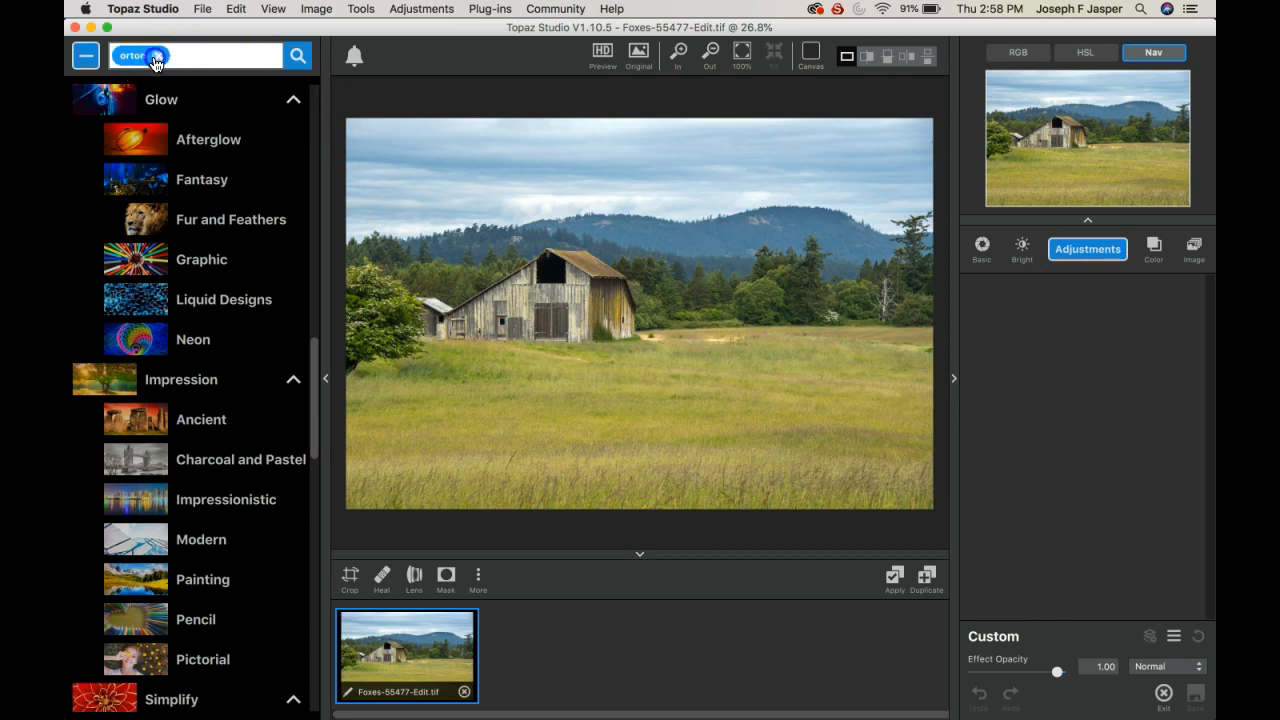
# Search the effects library for Orton and look through the matching presets.
pyautogui.click(94, 62)
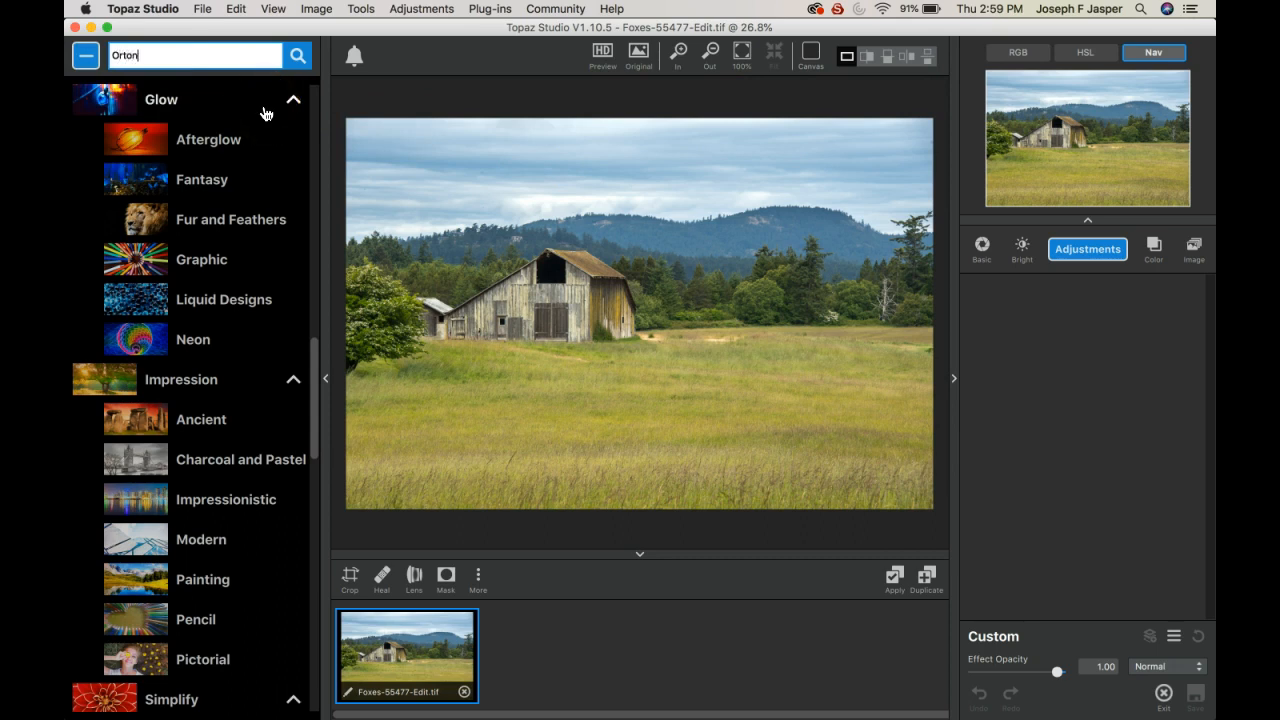
pyautogui.press('Return')
pyautogui.click(266, 160)
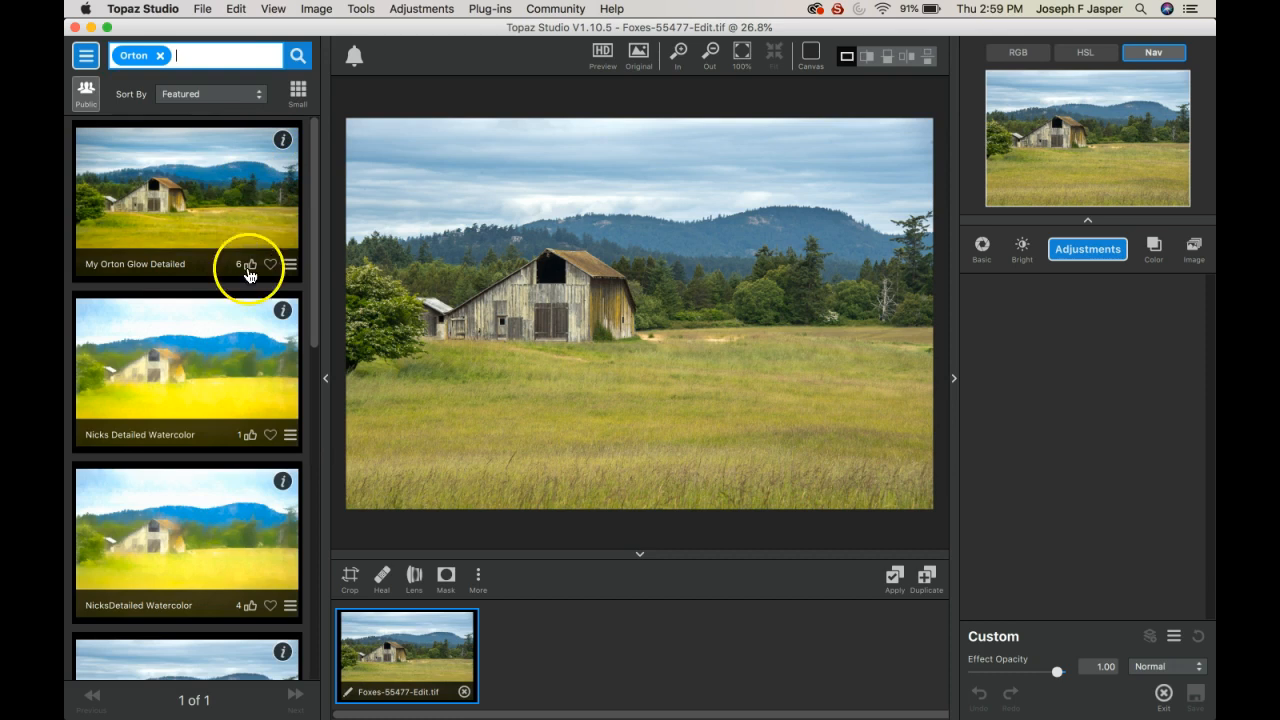
pyautogui.scroll(-2, 205, 515)
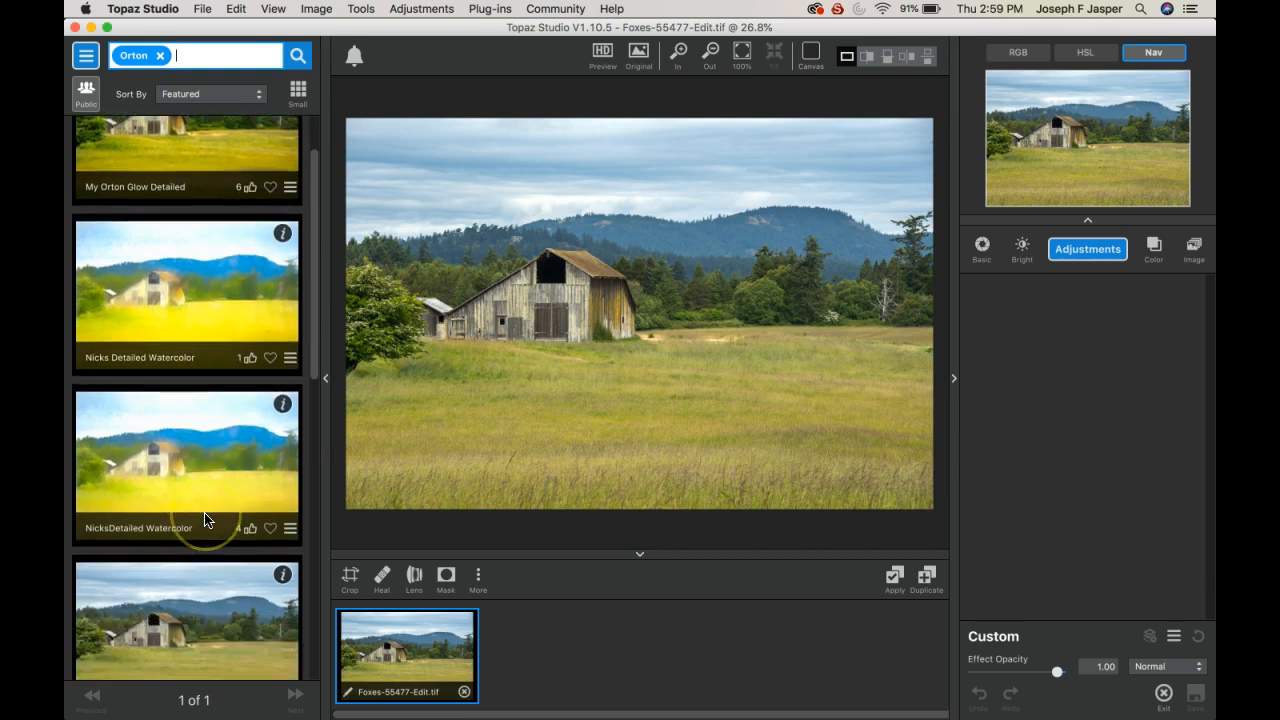
pyautogui.scroll(-8, 204, 519)
pyautogui.scroll(-3, 205, 519)
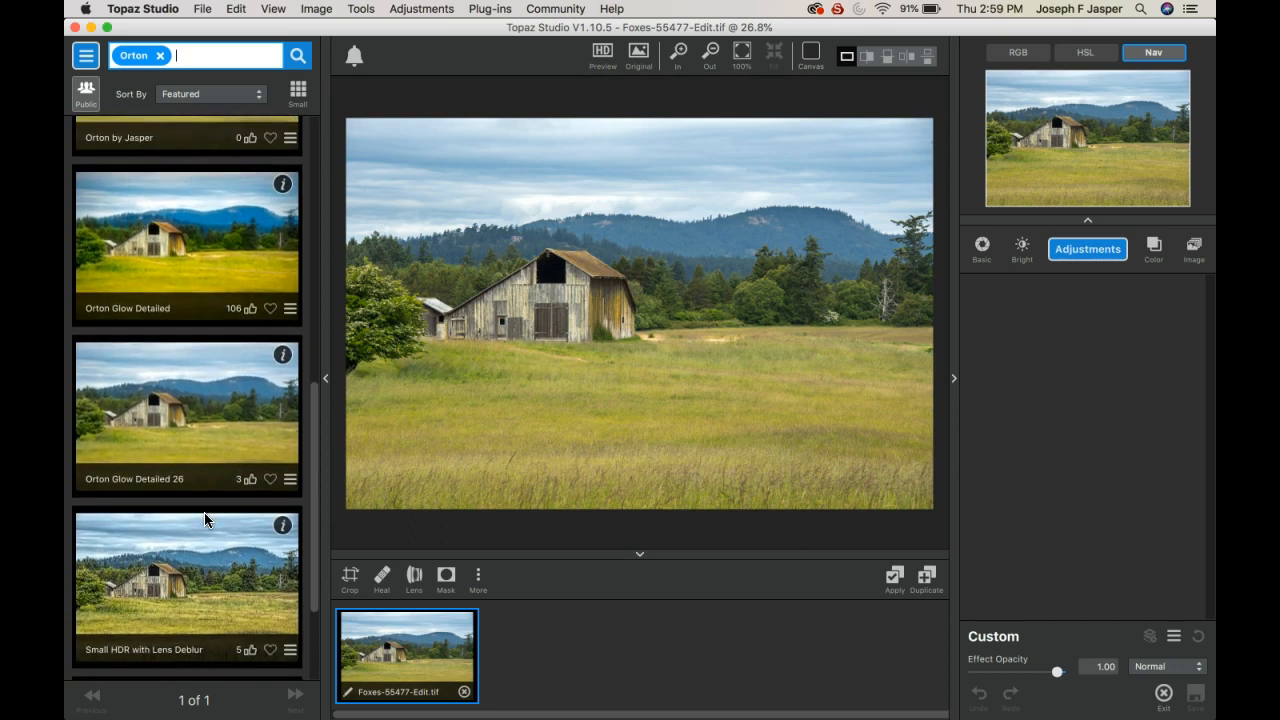
pyautogui.scroll(-1, 204, 519)
pyautogui.scroll(-3, 204, 519)
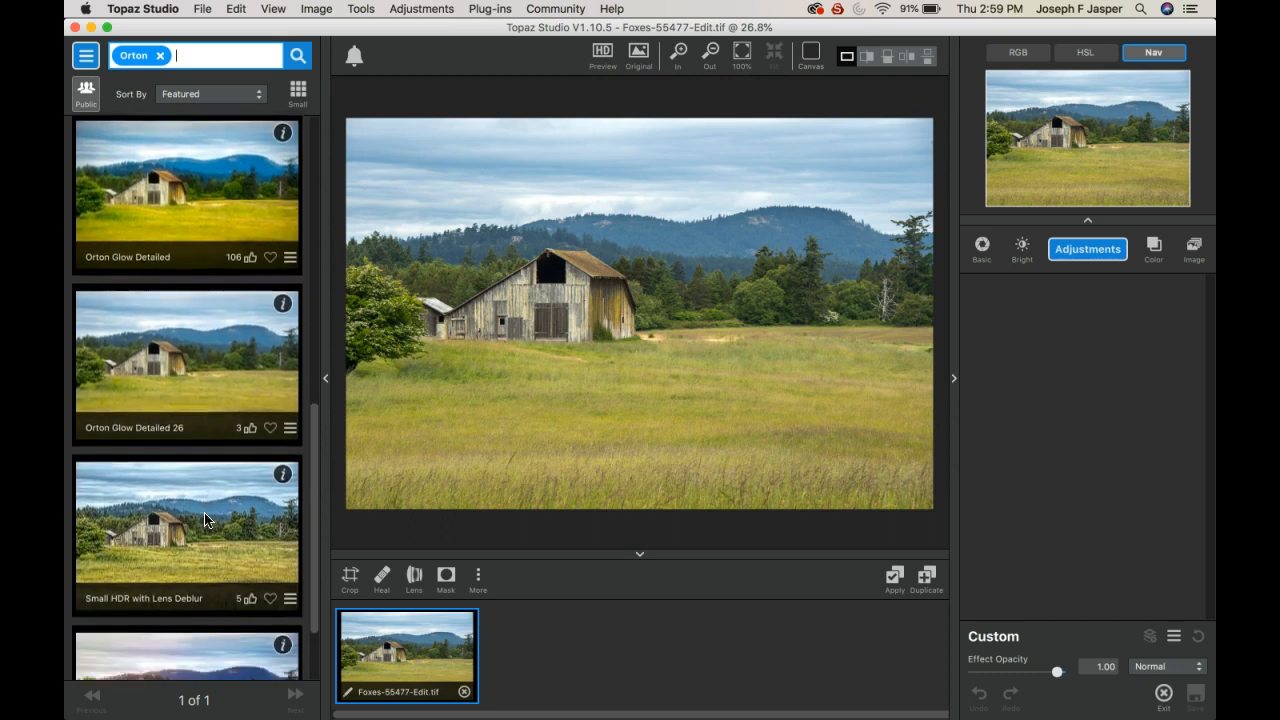
pyautogui.scroll(6, 204, 517)
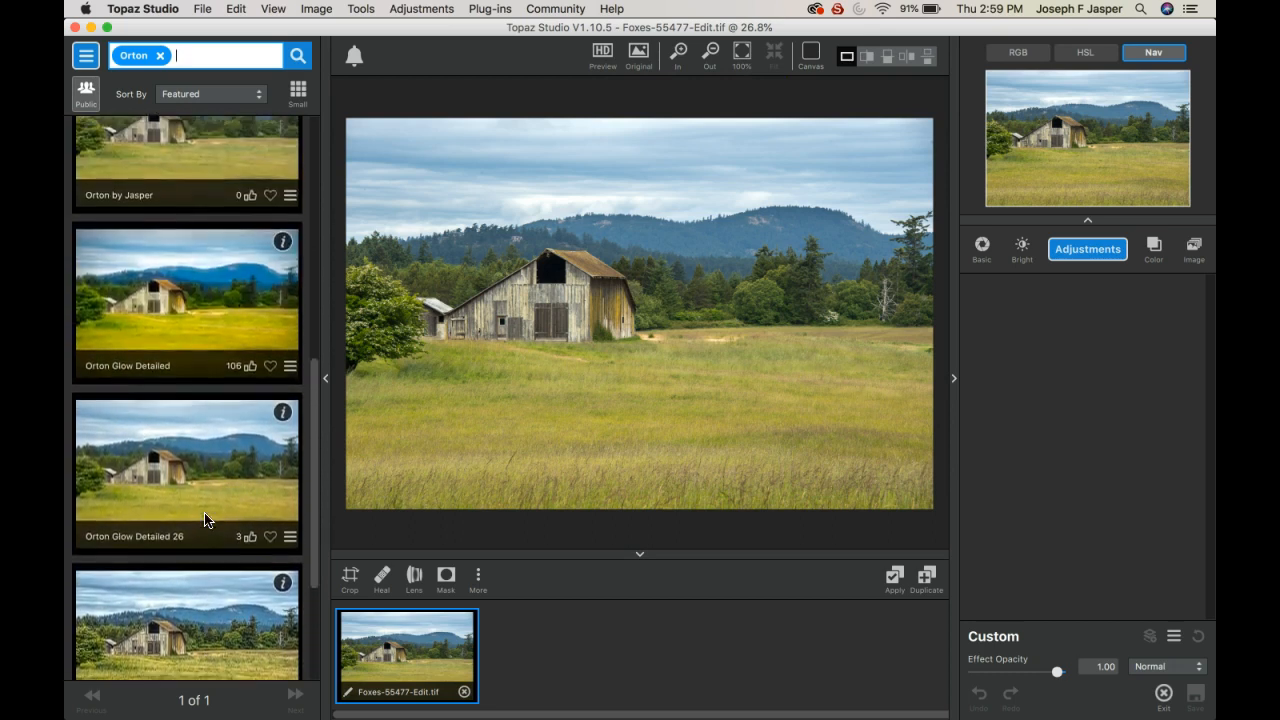
# Apply the Orton Glow Detailed preset and compare the photo with its Vignette adjustment disabled and enabled.
pyautogui.click(200, 409)
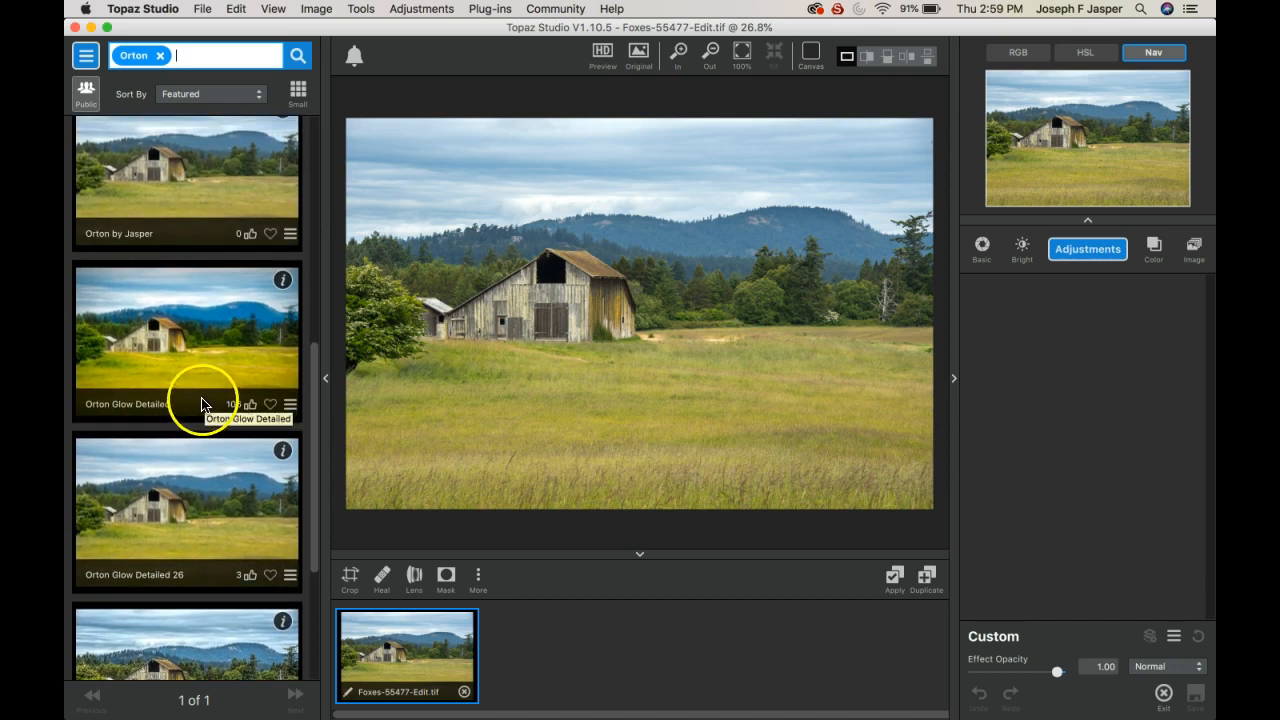
pyautogui.click(214, 371)
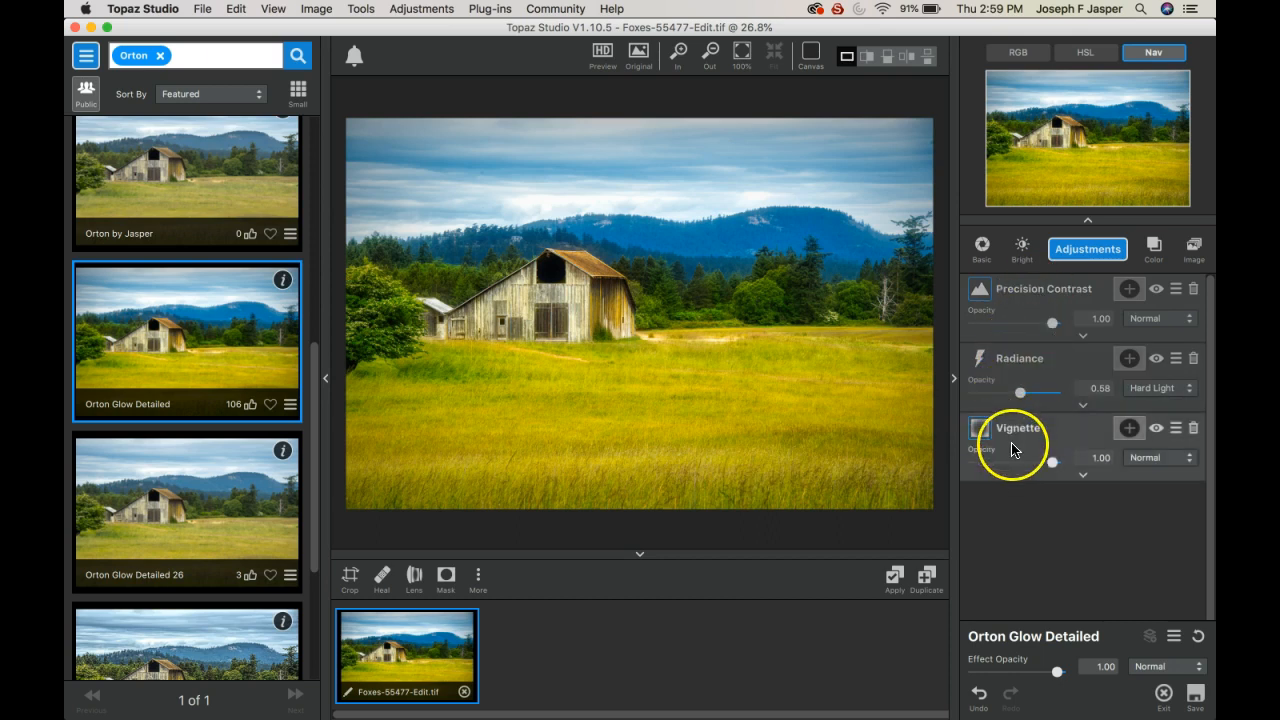
pyautogui.click(1155, 429)
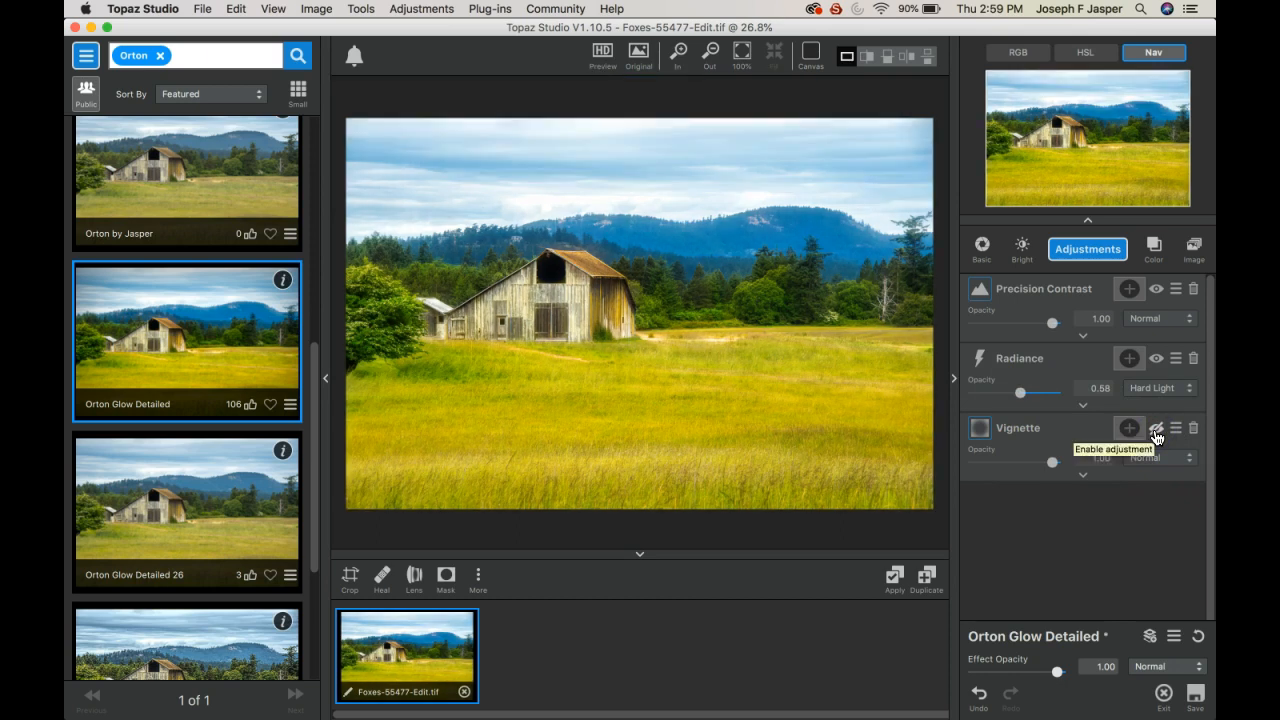
pyautogui.click(1155, 429)
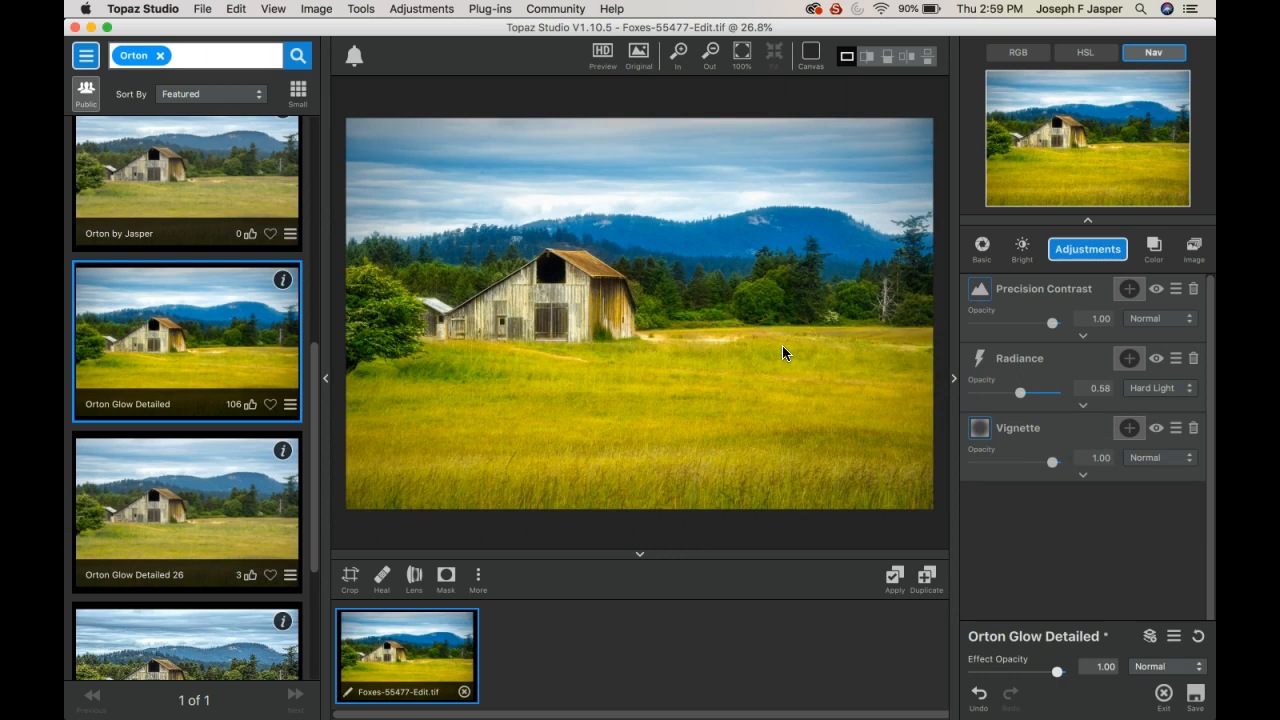
pyautogui.click(216, 208)
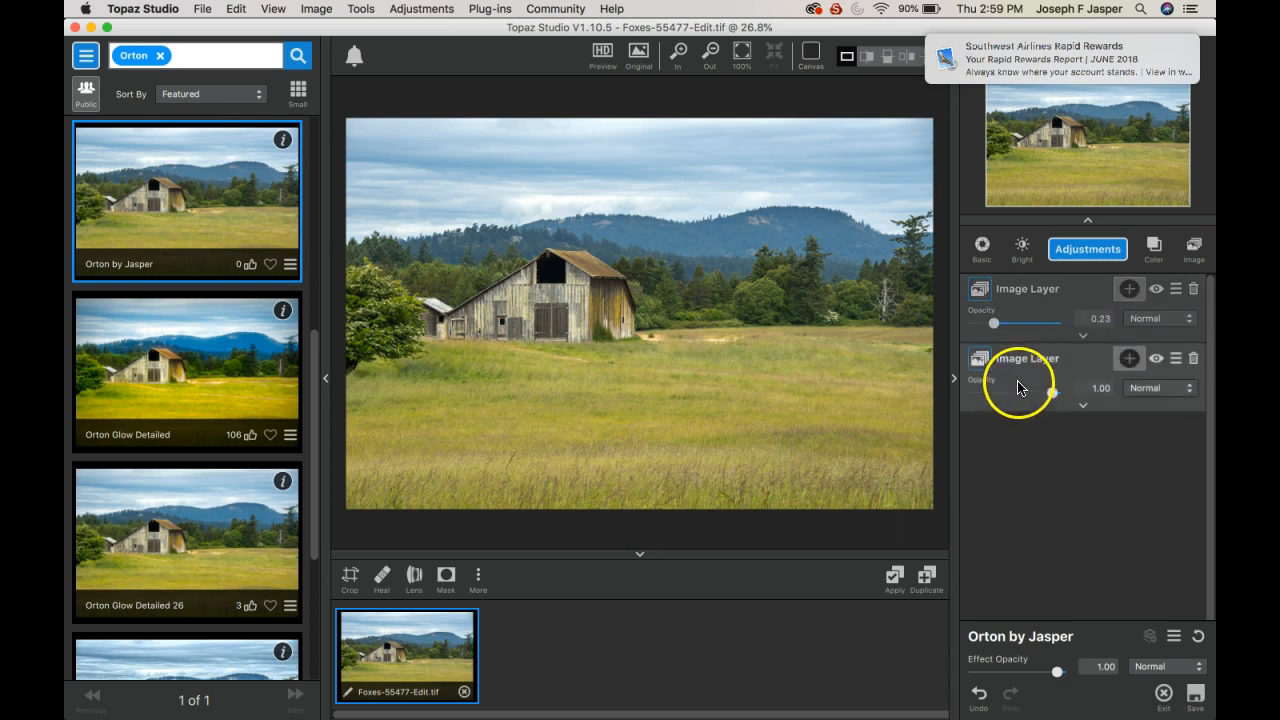
pyautogui.click(1084, 338)
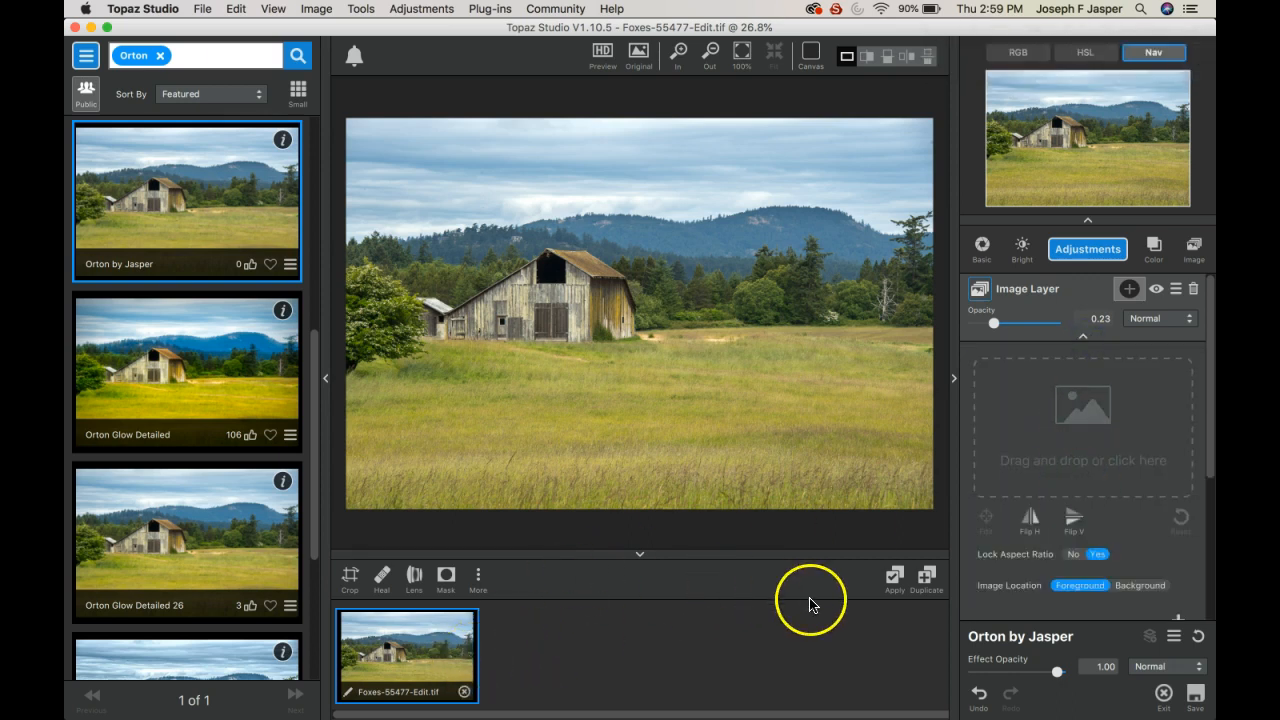
pyautogui.click(1197, 636)
# Duplicate the barn image and apply to the copy the two-layer Orton preset listed directly above Orton Glow Detailed, using an orton search.
pyautogui.click(926, 575)
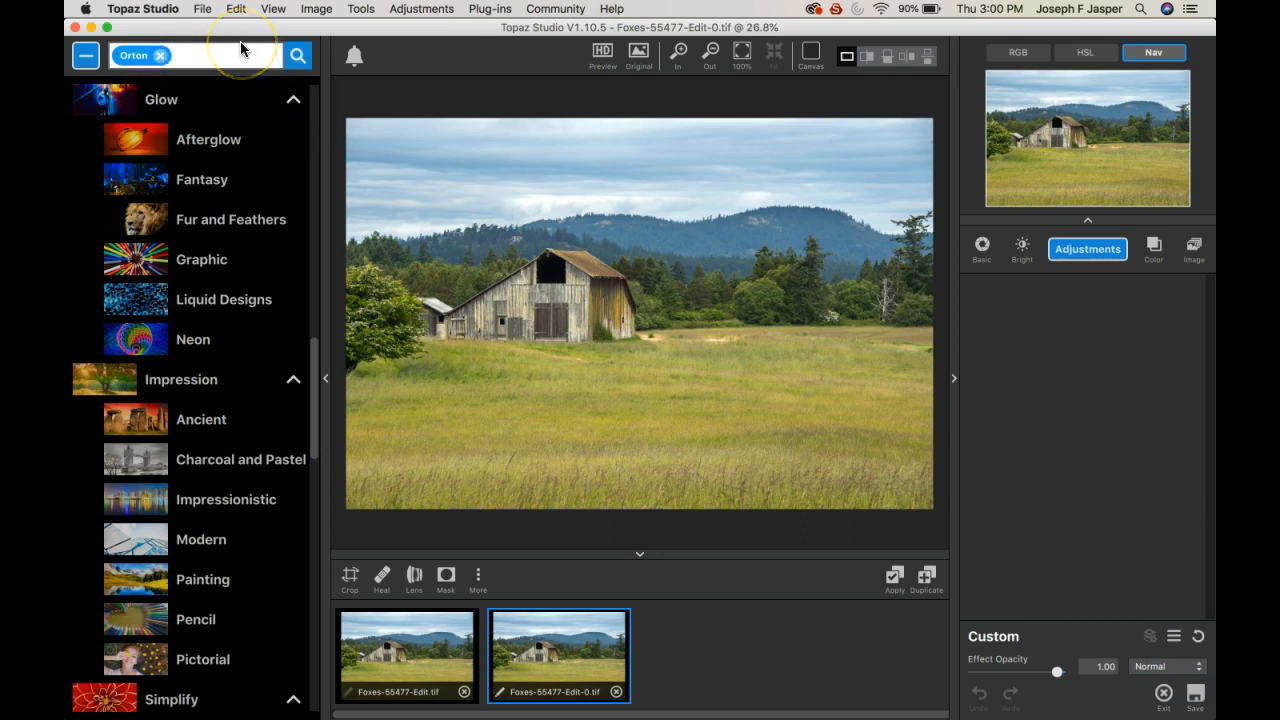
pyautogui.press('BackSpace')
pyautogui.write('orton')
pyautogui.press('Return')
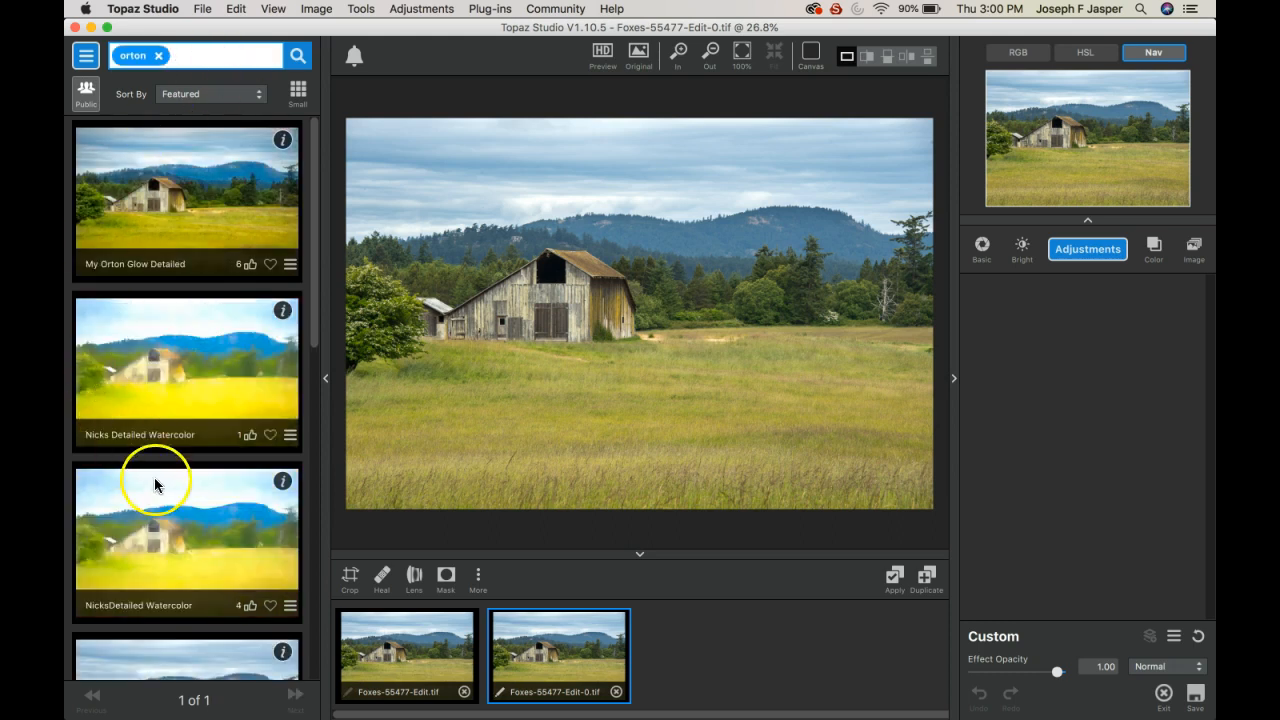
pyautogui.scroll(-5, 150, 478)
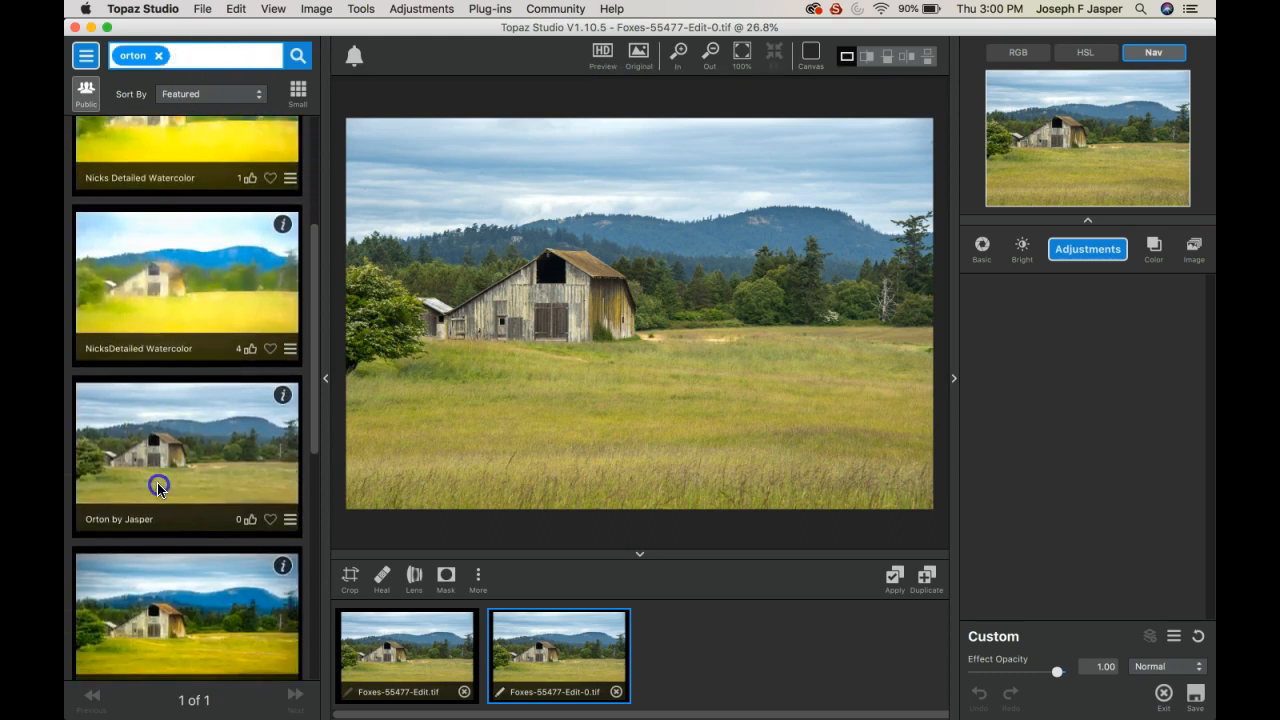
pyautogui.click(157, 484)
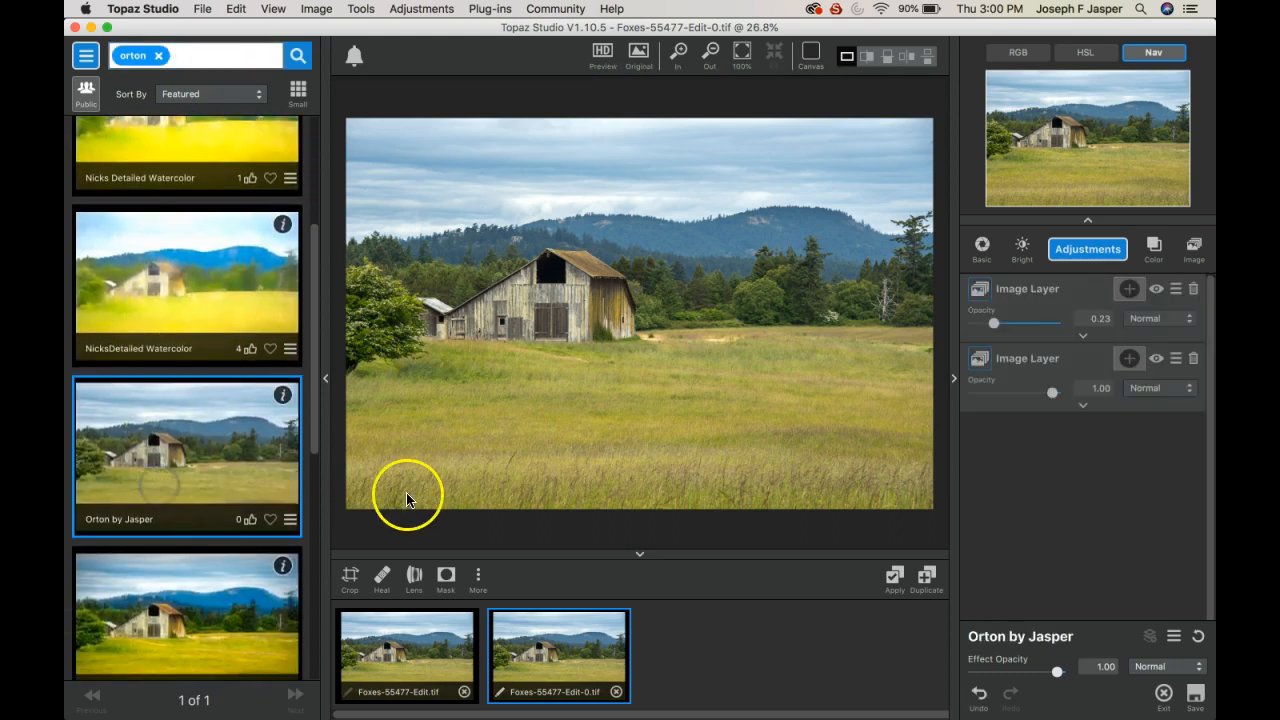
# Load the Foxes-55477-Edit.tif image into the first Image Layer and set that layer's opacity to 0.45.
pyautogui.click(1087, 337)
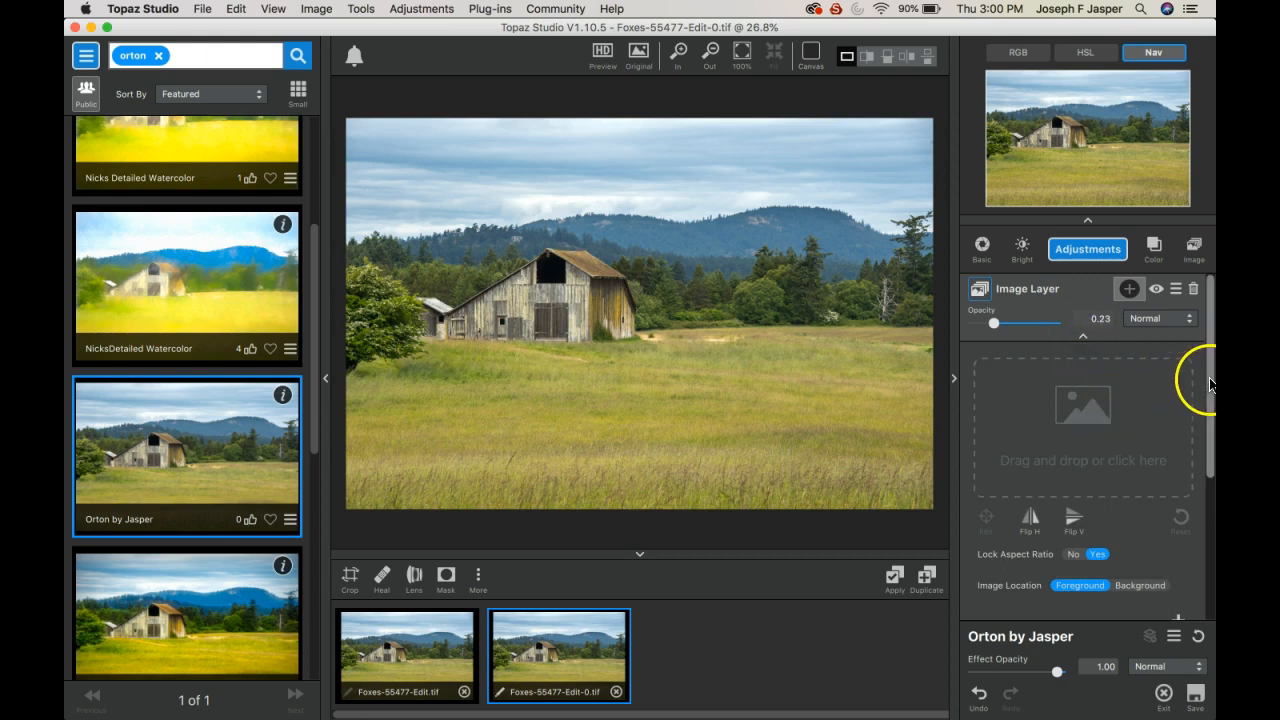
pyautogui.moveTo(1210, 383); pyautogui.dragTo(1200, 490)
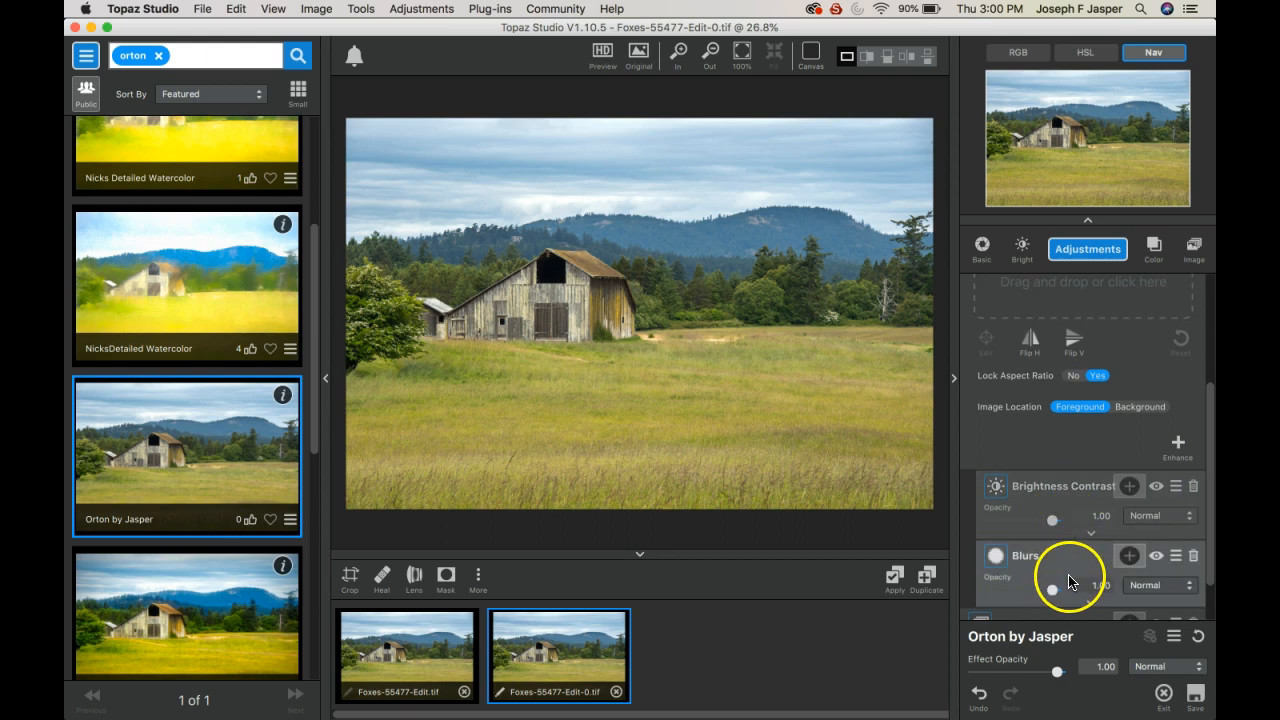
pyautogui.moveTo(1203, 466); pyautogui.dragTo(1208, 400)
pyautogui.click(398, 670)
pyautogui.moveTo(398, 670); pyautogui.dragTo(1089, 407)
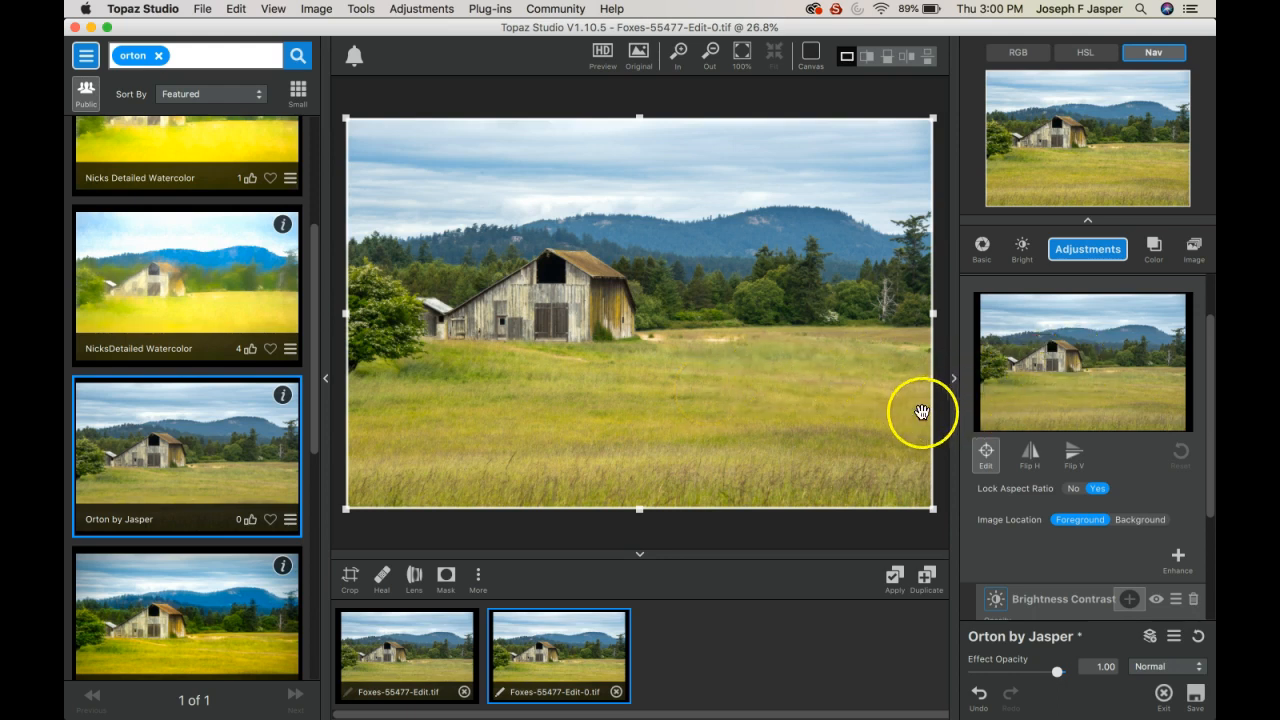
pyautogui.moveTo(1207, 353); pyautogui.dragTo(1204, 309)
pyautogui.moveTo(993, 320); pyautogui.dragTo(1011, 322)
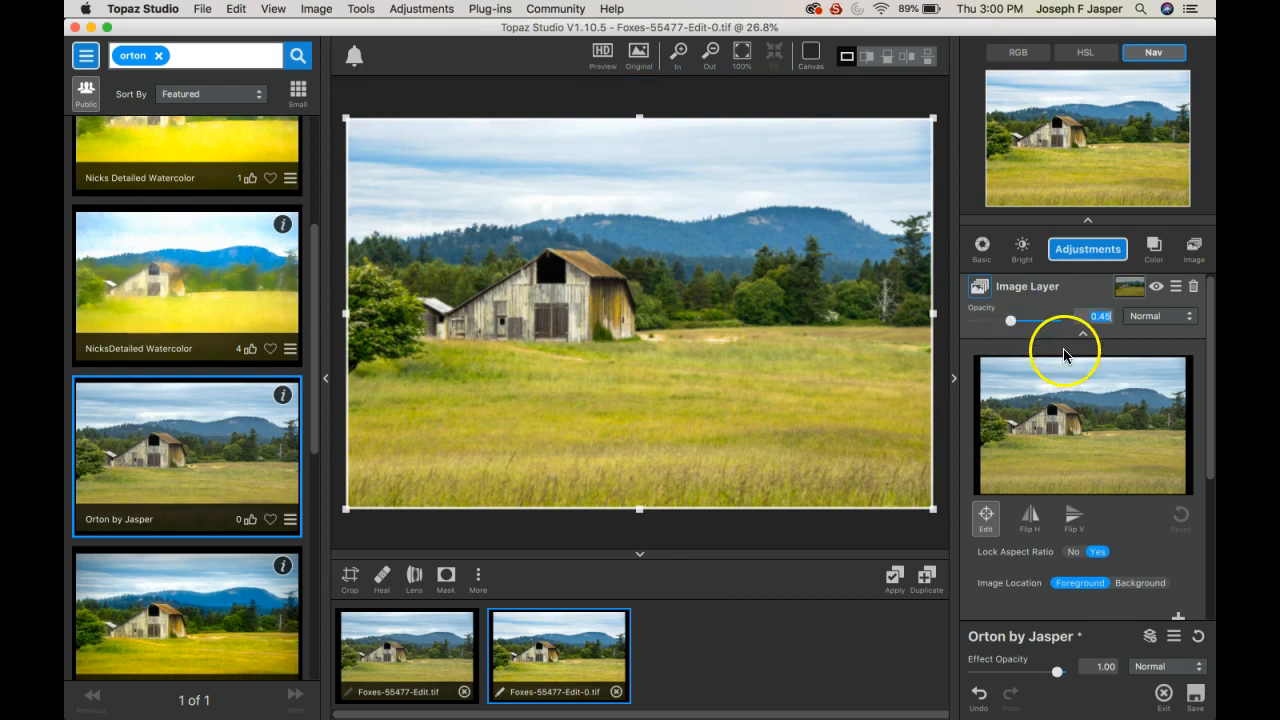
# Open the first Image Layer's mask and review the mask brush's transparency, radius, softness and edge-aware settings.
pyautogui.click(1130, 291)
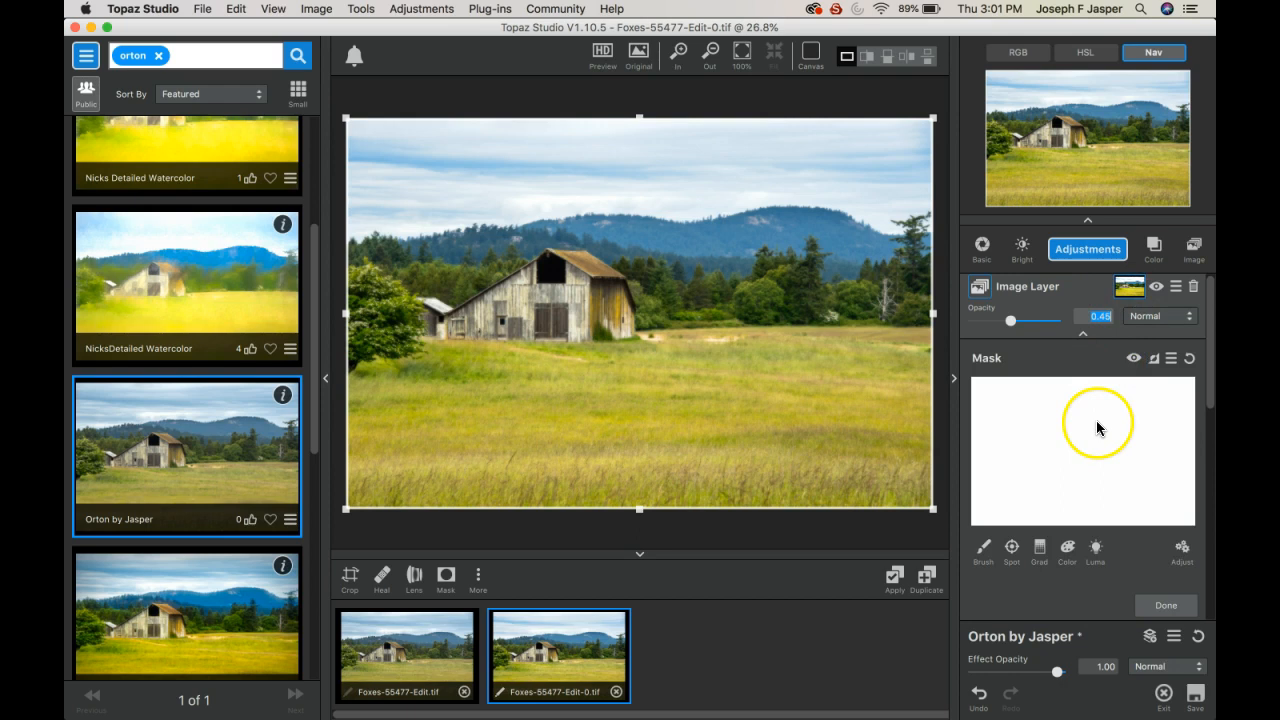
pyautogui.click(984, 548)
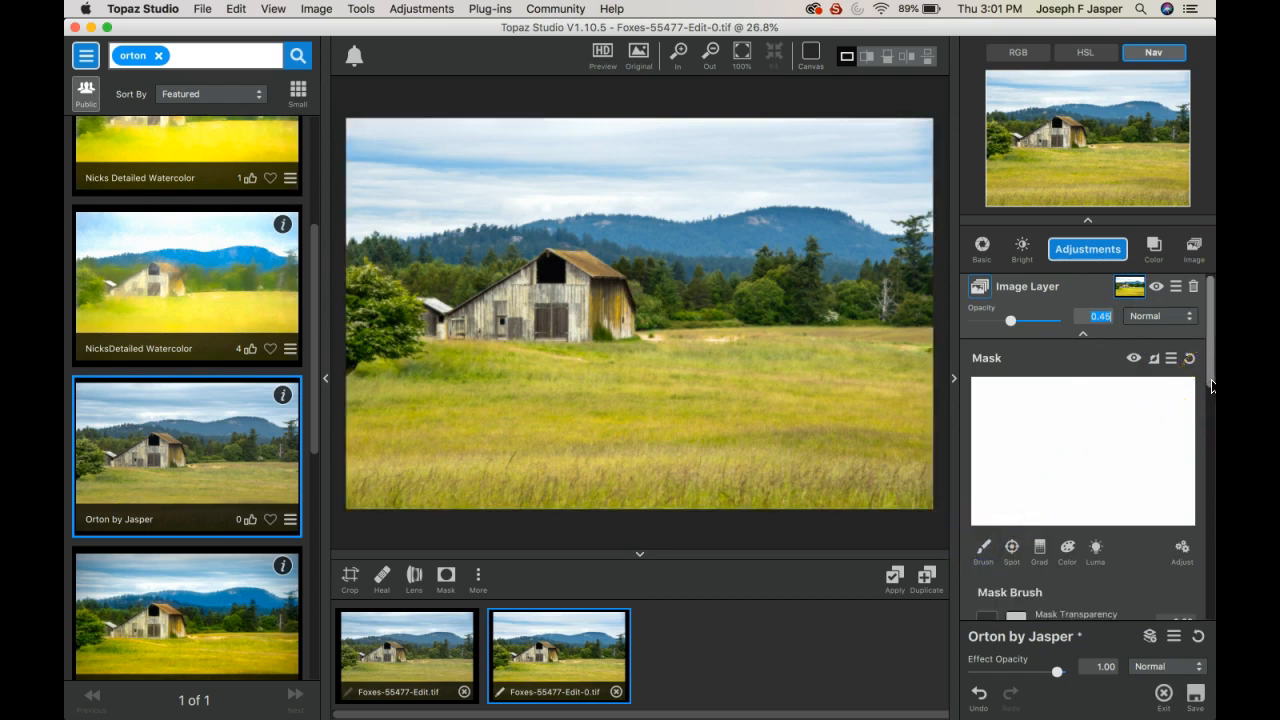
pyautogui.click(984, 549)
pyautogui.moveTo(1210, 322)
pyautogui.mouseDown()
pyautogui.moveTo(1206, 466)
pyautogui.moveTo(1193, 482)
pyautogui.moveTo(1211, 457)
pyautogui.moveTo(1212, 407)
pyautogui.mouseUp()
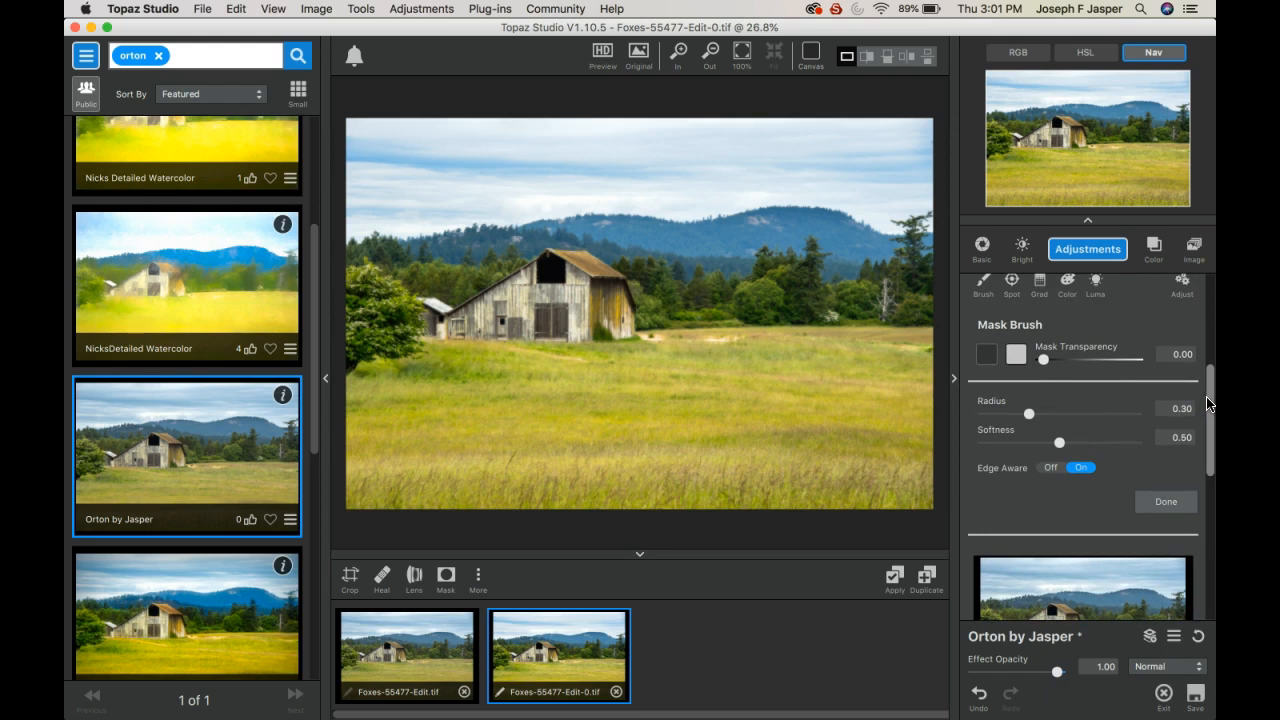
pyautogui.moveTo(930, 389); pyautogui.dragTo(891, 400)
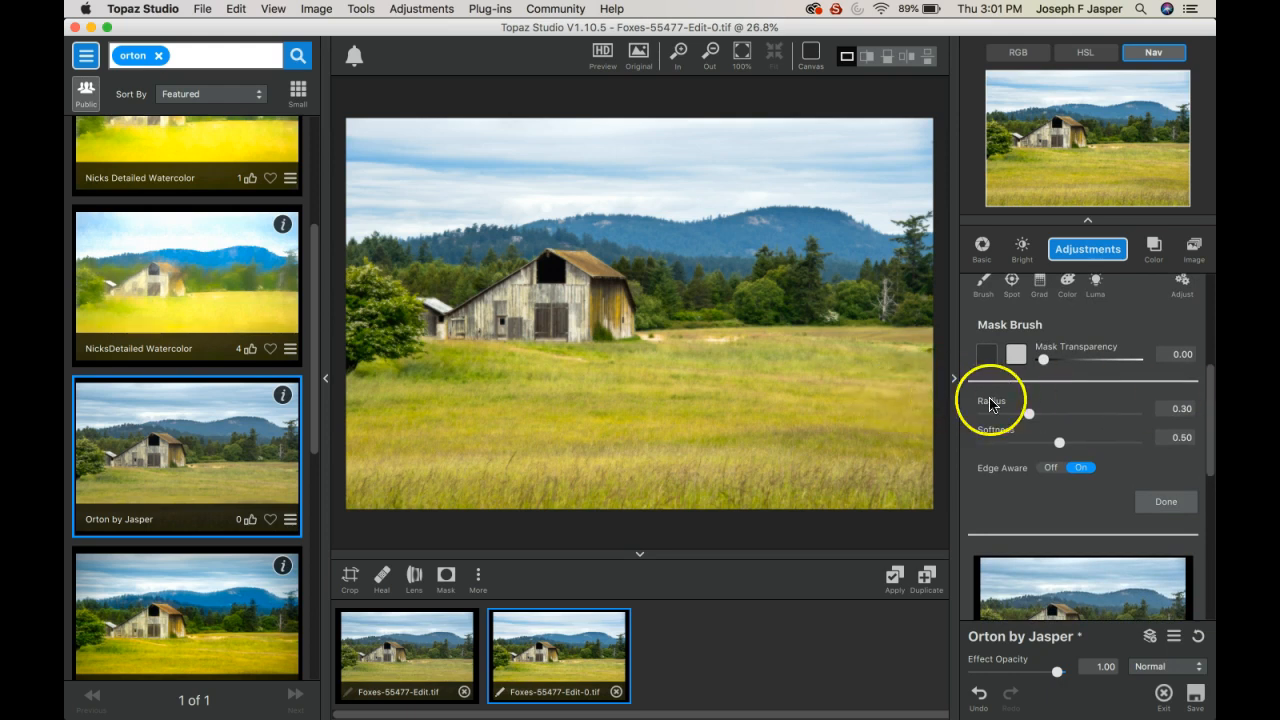
# Set the saturation to 1.15 in the first Image Layer's Brightness Contrast adjustment and dismiss the mail notification.
pyautogui.moveTo(1207, 418)
pyautogui.mouseDown()
pyautogui.moveTo(1208, 375)
pyautogui.moveTo(1204, 535)
pyautogui.mouseUp()
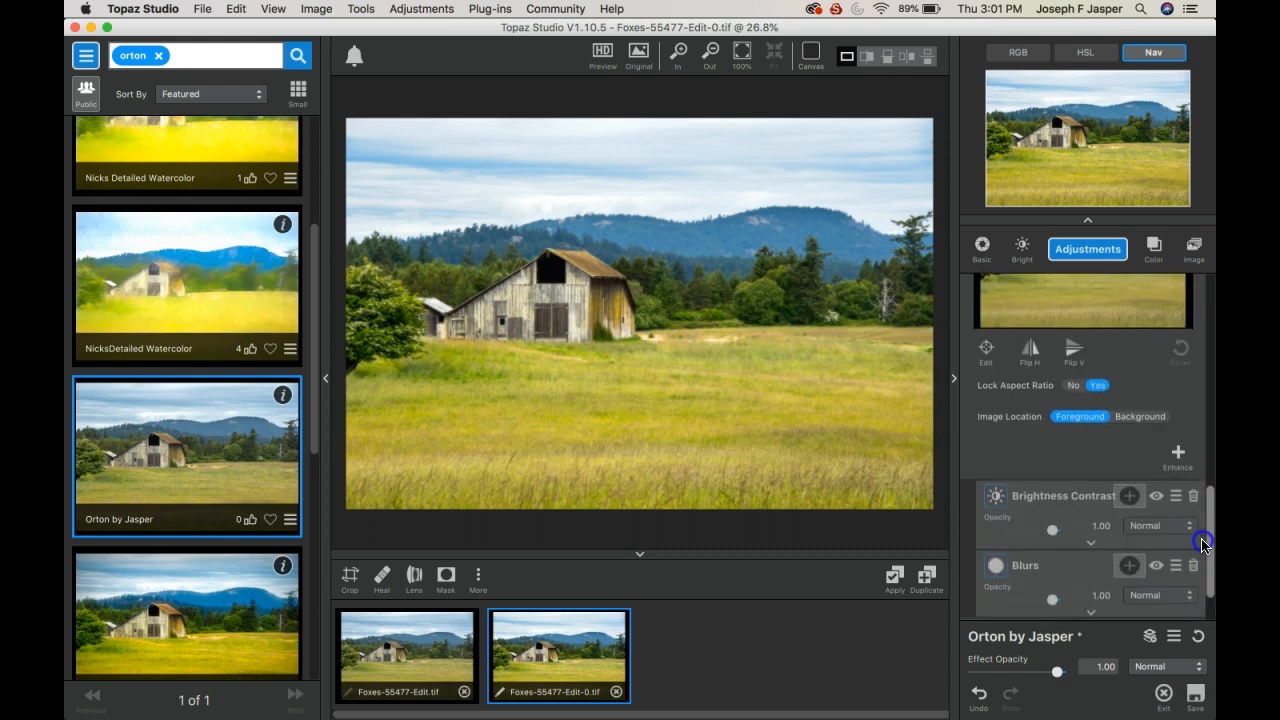
pyautogui.click(1088, 542)
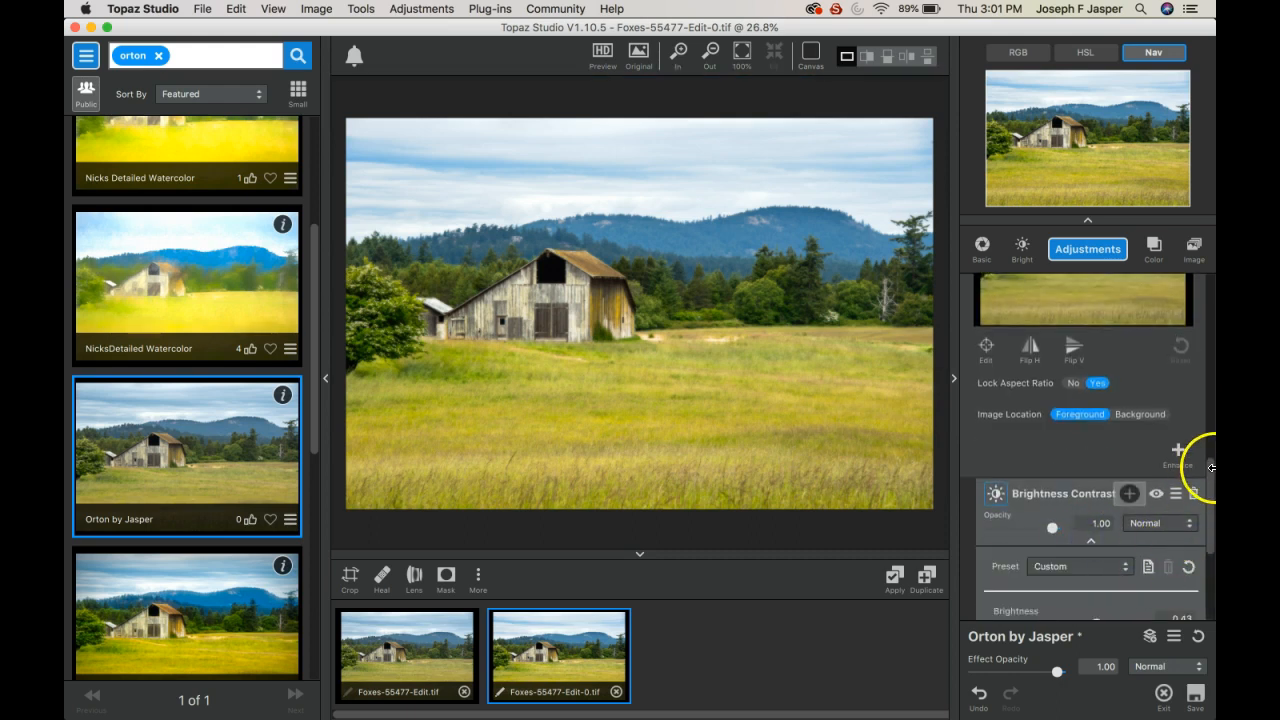
pyautogui.moveTo(1210, 479); pyautogui.dragTo(1210, 527)
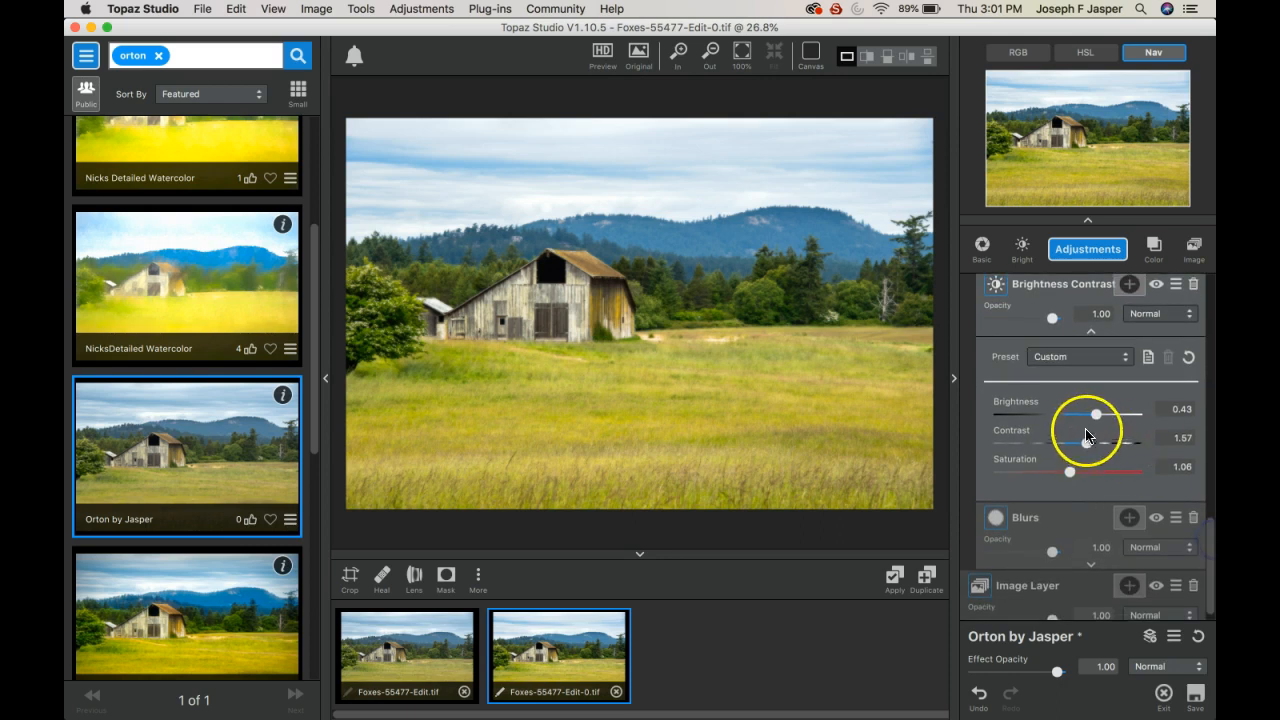
pyautogui.moveTo(1069, 467); pyautogui.dragTo(1069, 472)
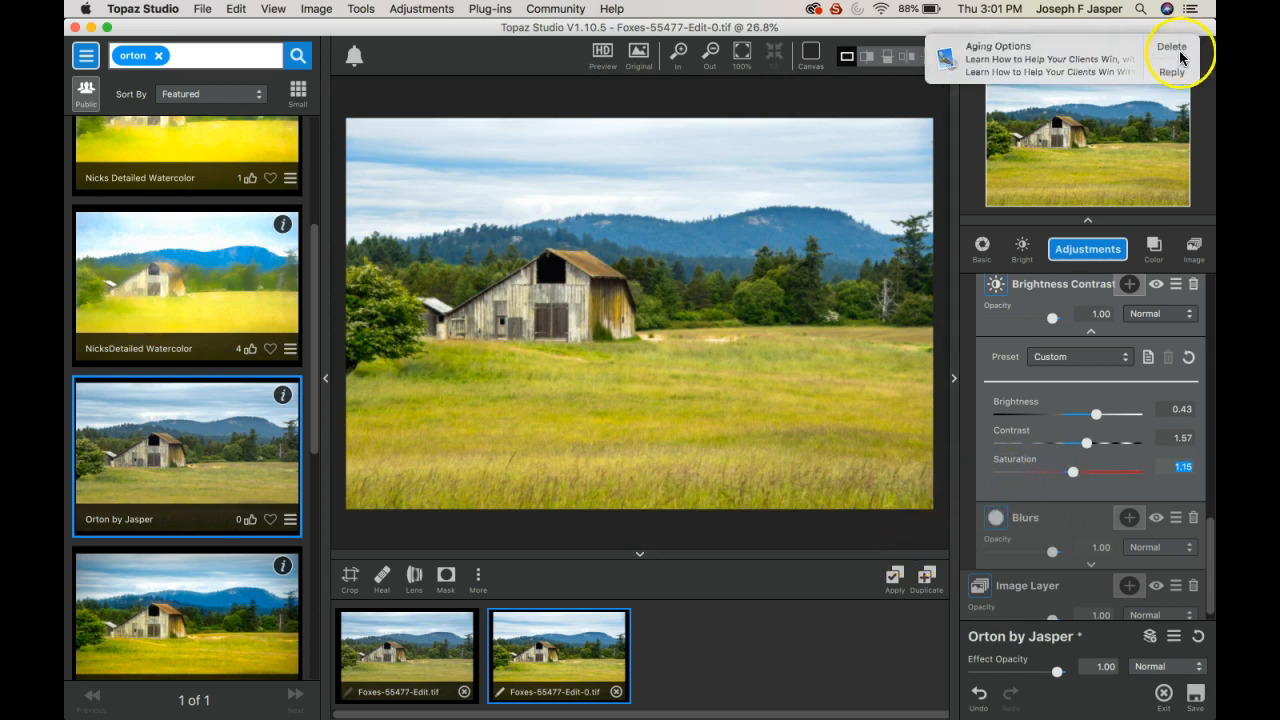
pyautogui.click(1182, 49)
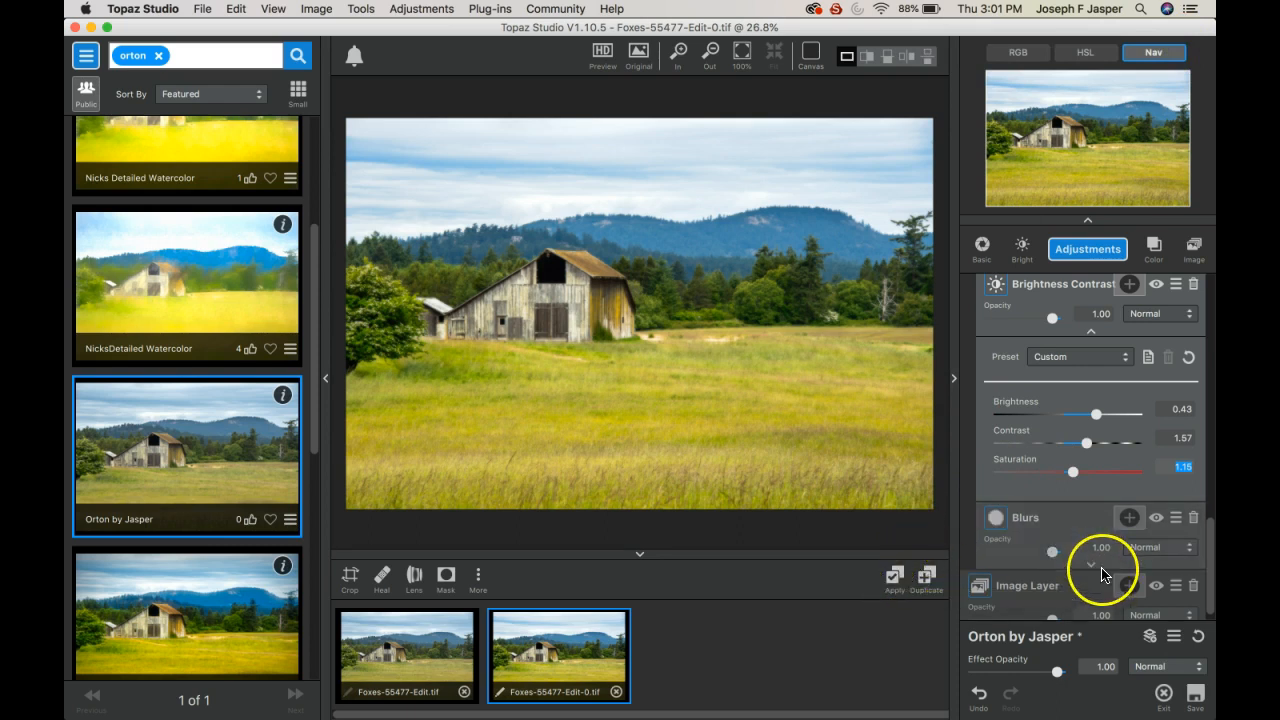
# Load the Foxes-55477-Edit.tif image into the second Image Layer.
pyautogui.moveTo(1208, 530); pyautogui.dragTo(1207, 567)
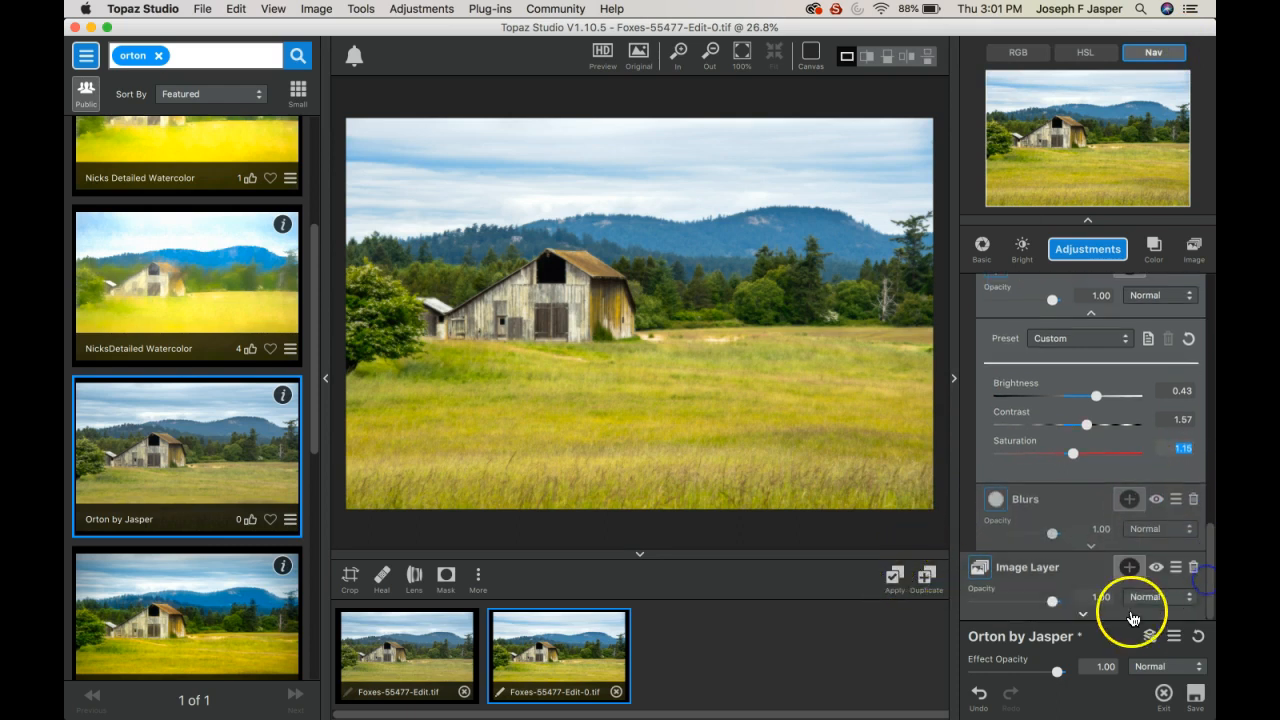
pyautogui.click(1088, 615)
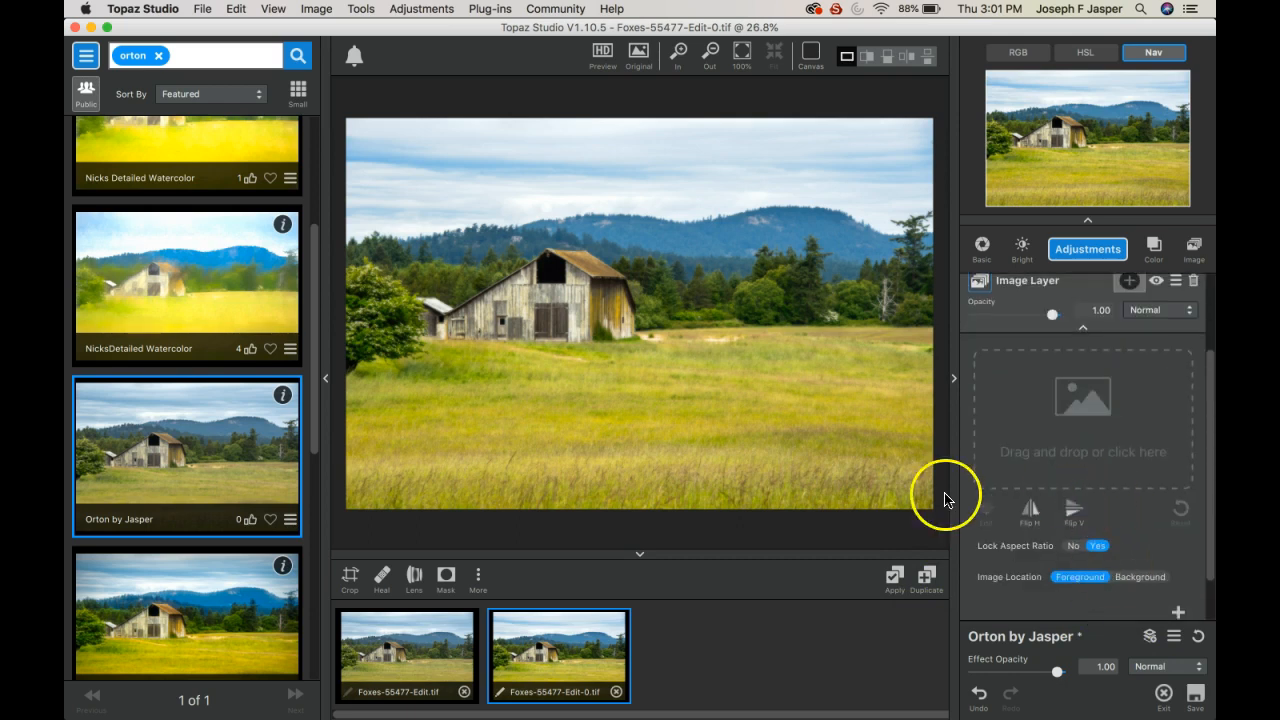
pyautogui.moveTo(379, 651); pyautogui.dragTo(1035, 426)
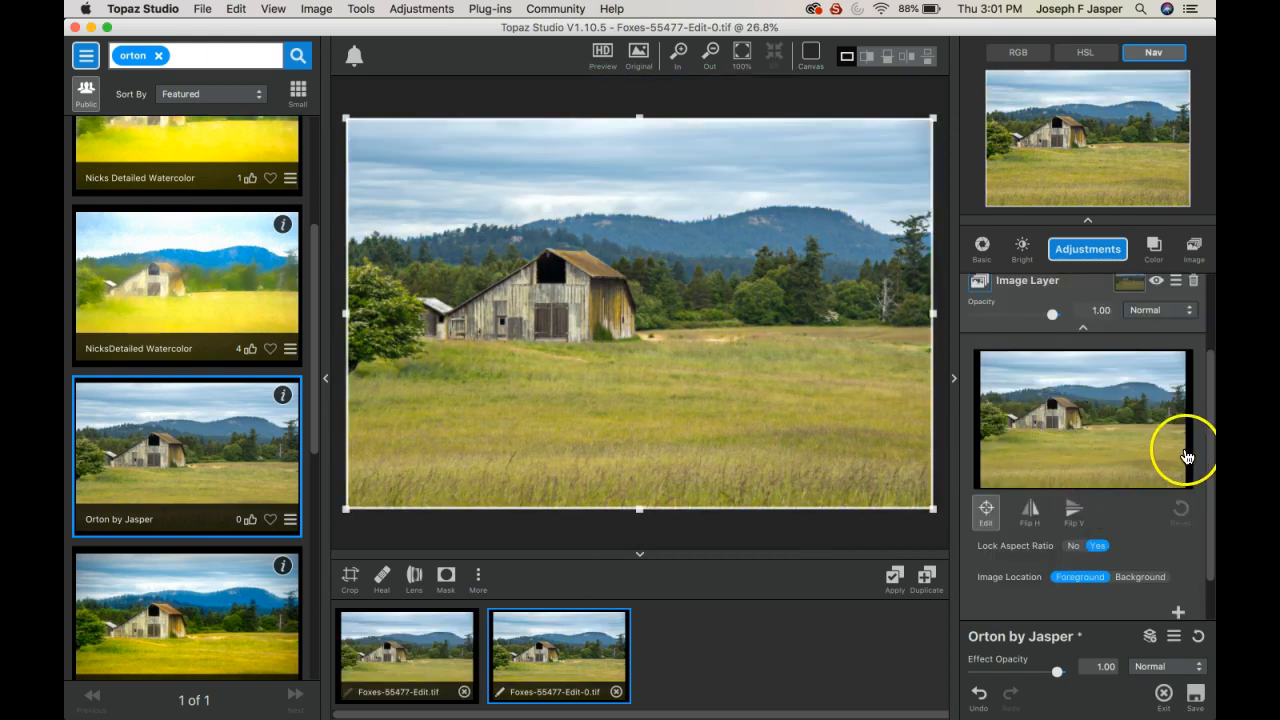
# In the second Image Layer's Brightness Contrast adjustment, set the brightness to -0.17 and the contrast to 1.12.
pyautogui.moveTo(1208, 440); pyautogui.dragTo(1200, 535)
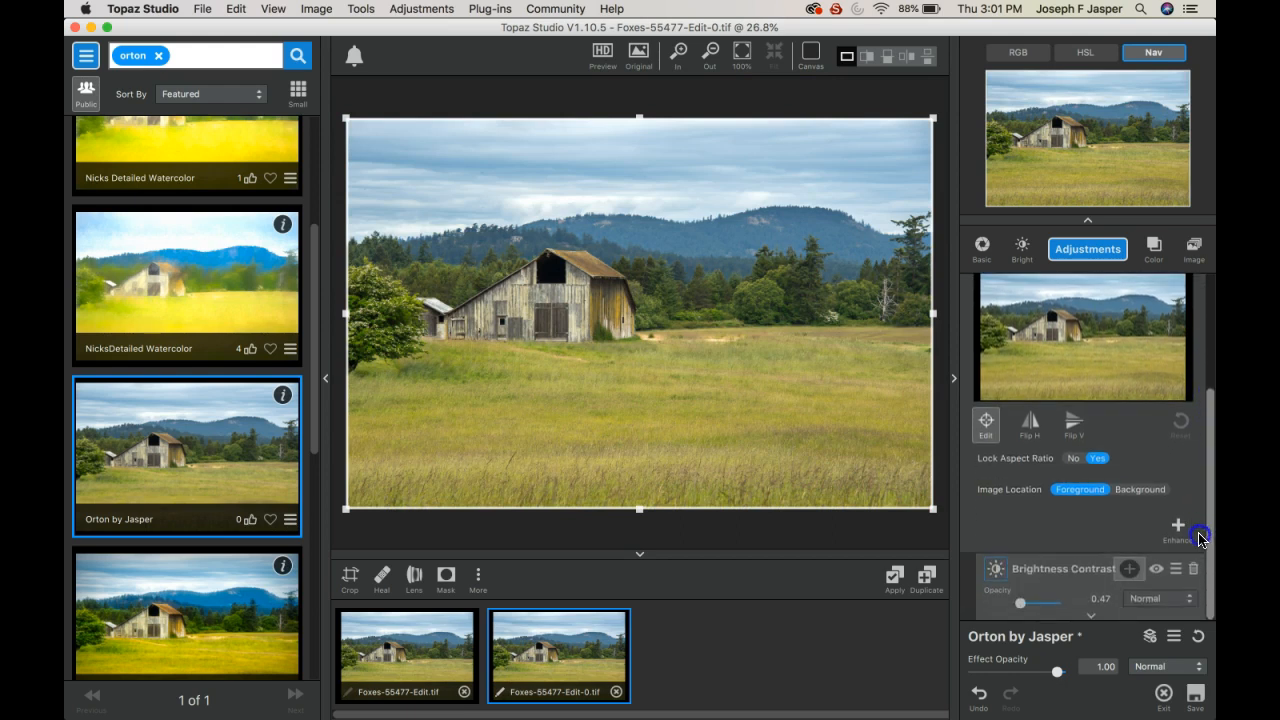
pyautogui.click(1090, 615)
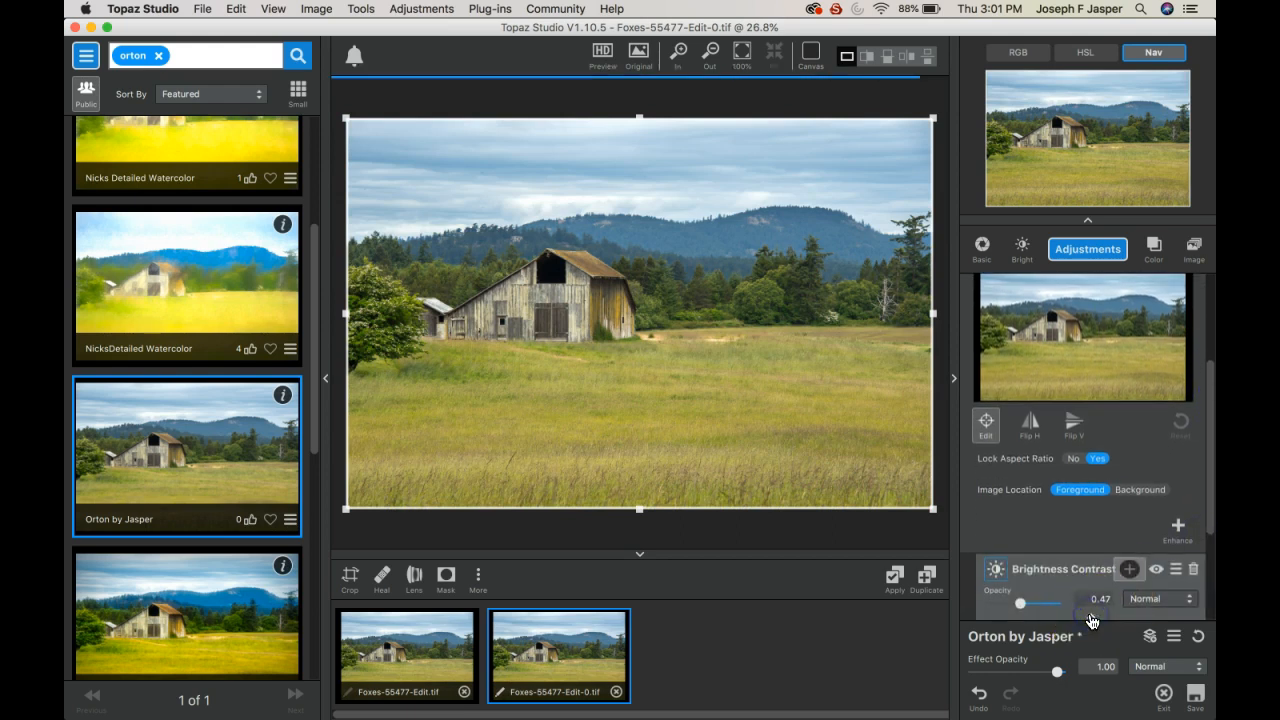
pyautogui.moveTo(1213, 507); pyautogui.dragTo(1200, 603)
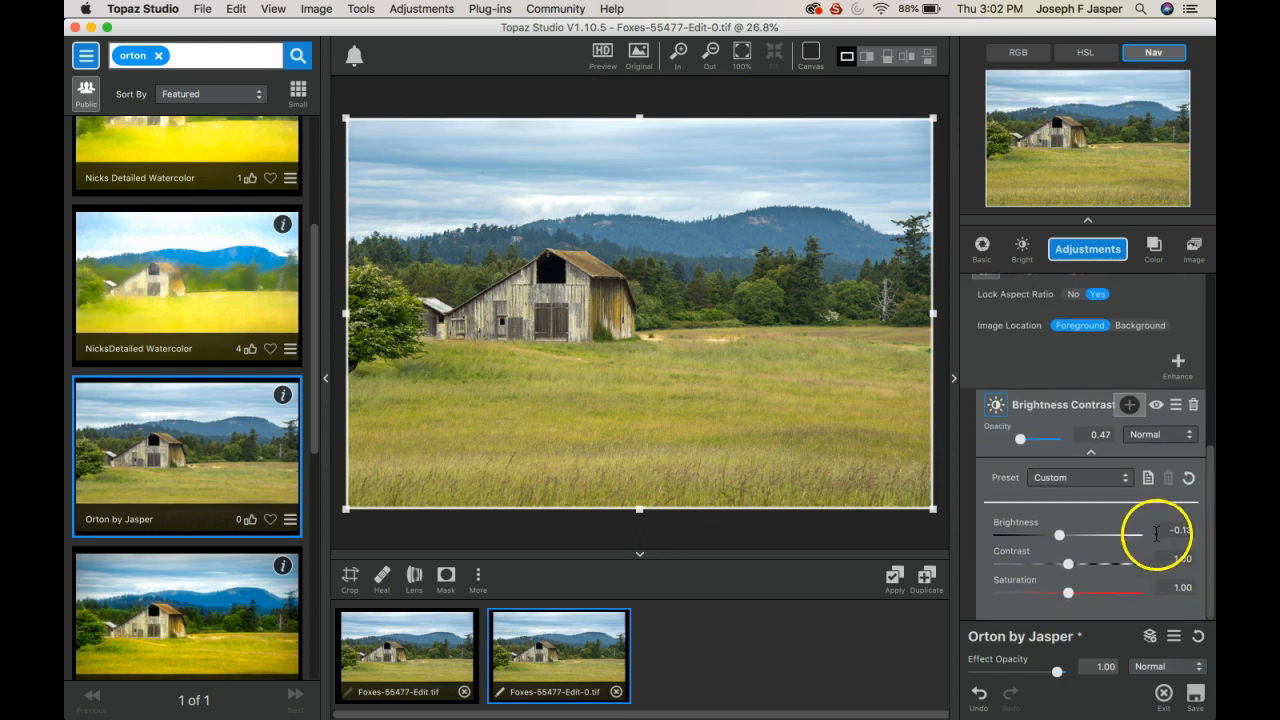
pyautogui.moveTo(1060, 538); pyautogui.dragTo(1057, 540)
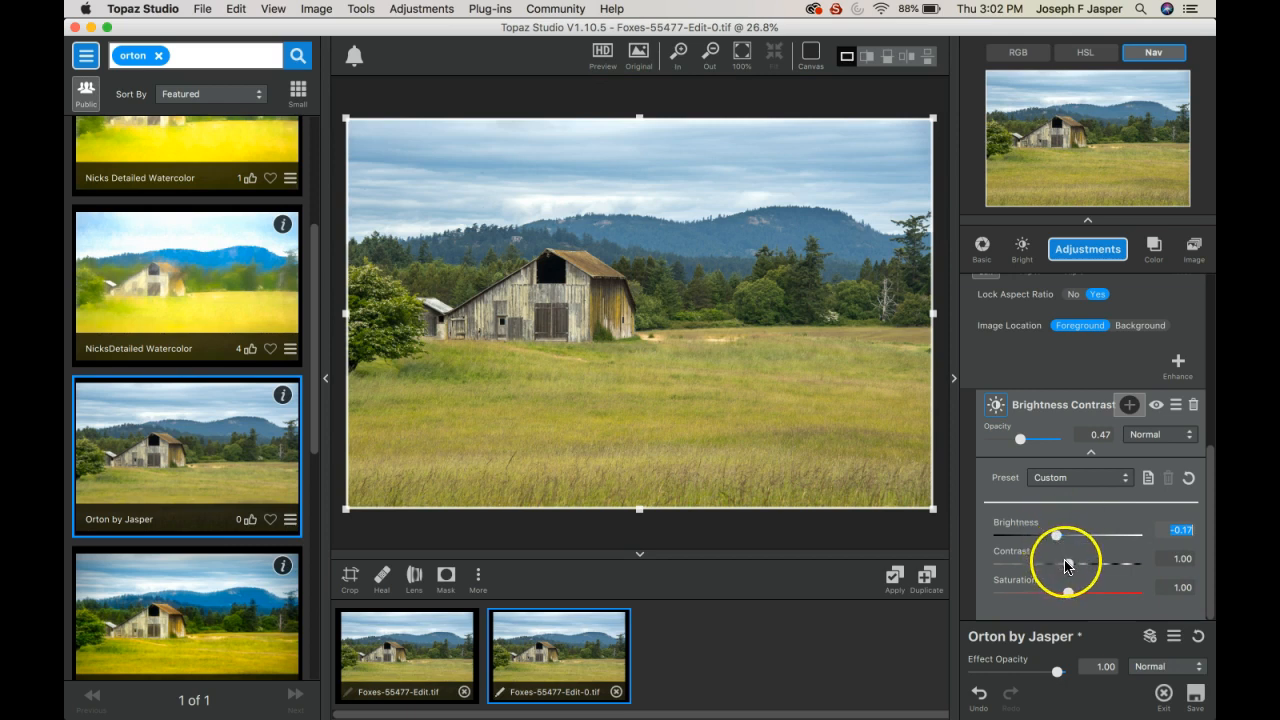
pyautogui.moveTo(1067, 565); pyautogui.dragTo(1072, 567)
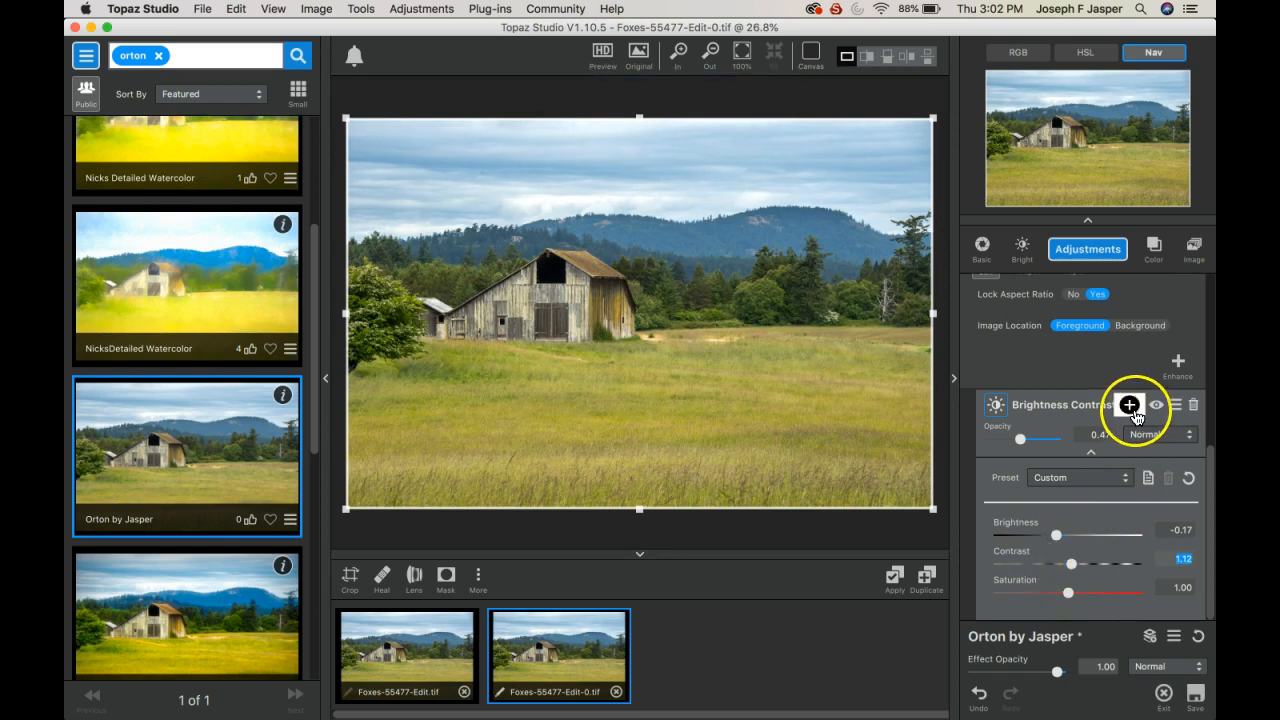
# Mask the grass field out of the second Image Layer using a mask brush with transparency 0.00, radius 0.96 and softness 0.25.
pyautogui.moveTo(1209, 453); pyautogui.dragTo(1206, 390)
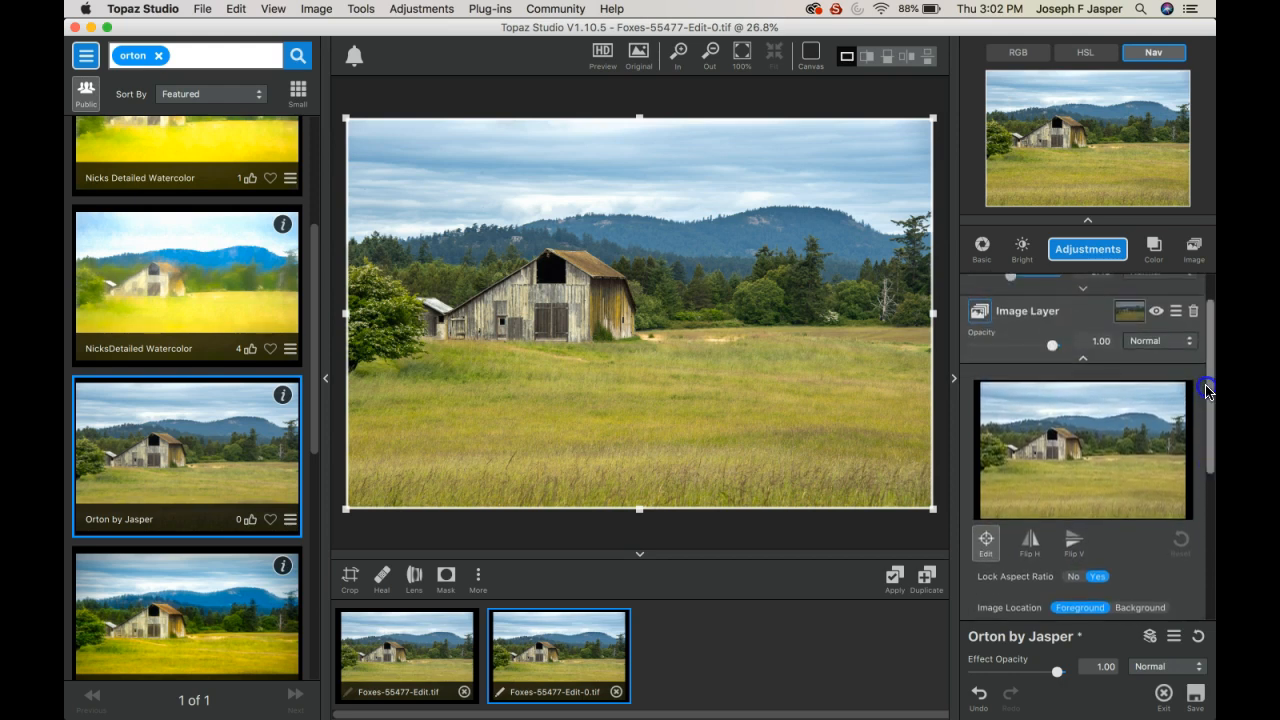
pyautogui.click(1127, 314)
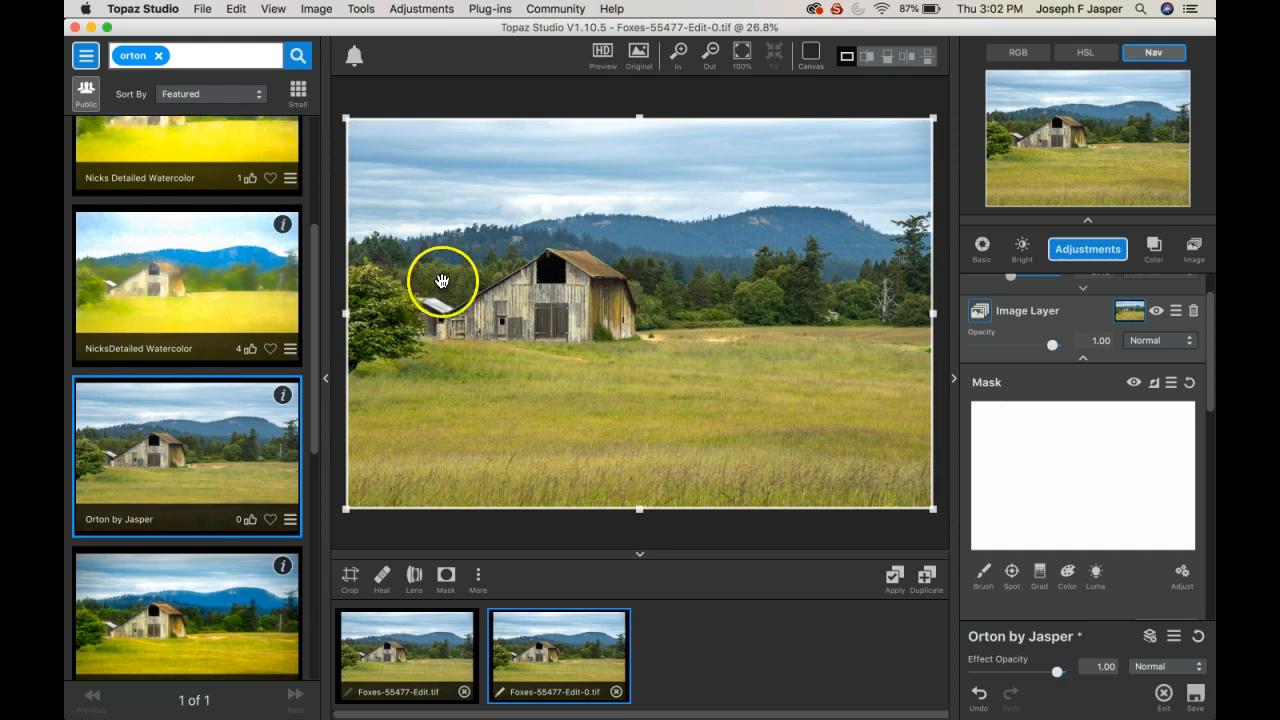
pyautogui.click(988, 574)
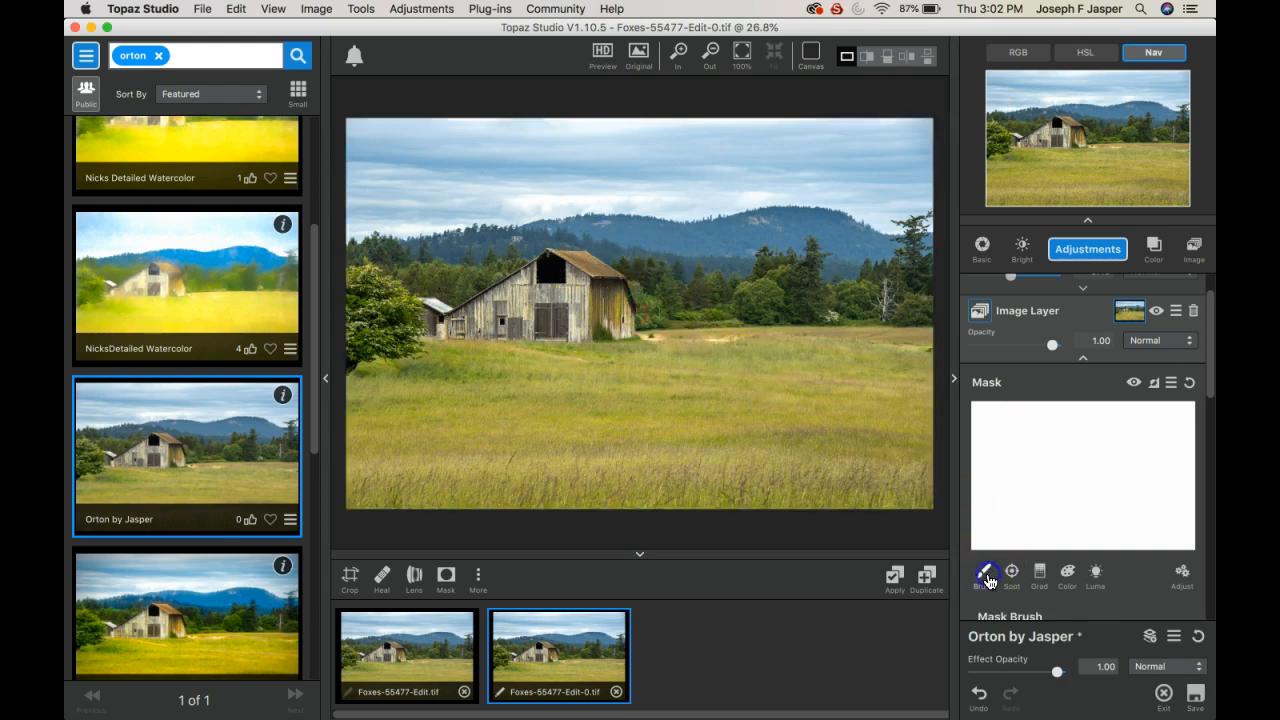
pyautogui.moveTo(1208, 374); pyautogui.dragTo(1209, 456)
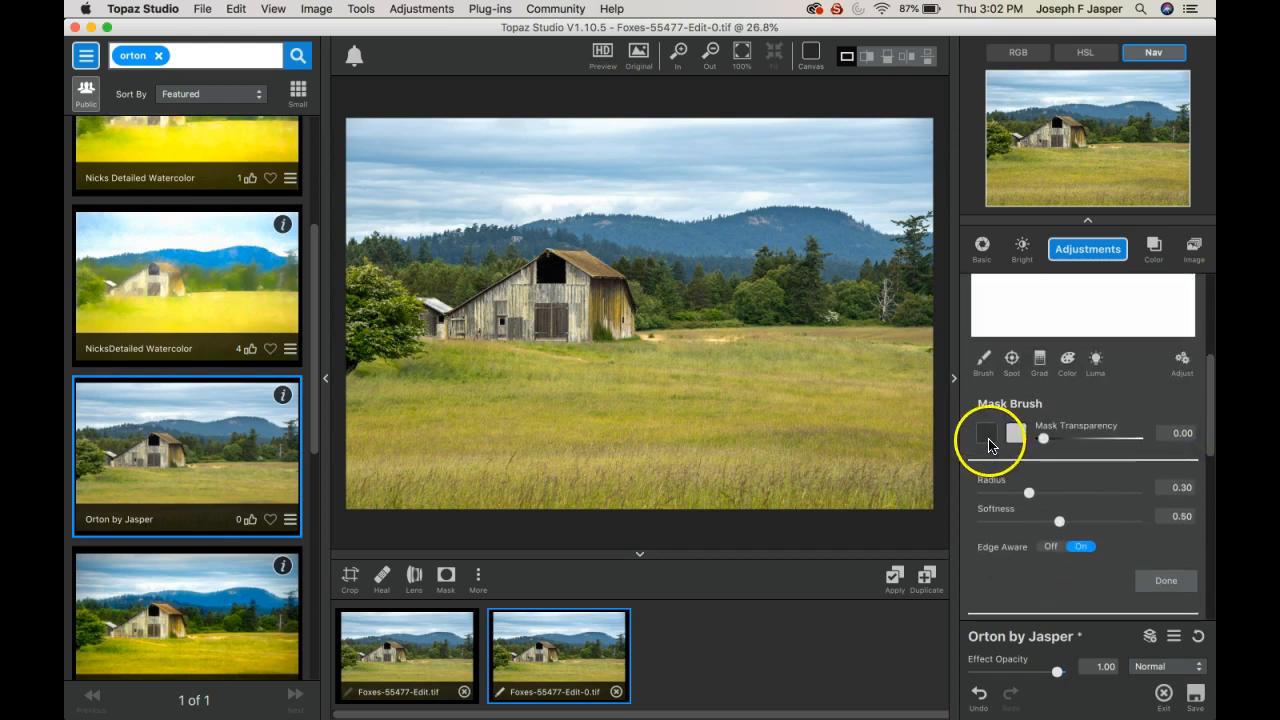
pyautogui.moveTo(1029, 493); pyautogui.dragTo(1116, 497)
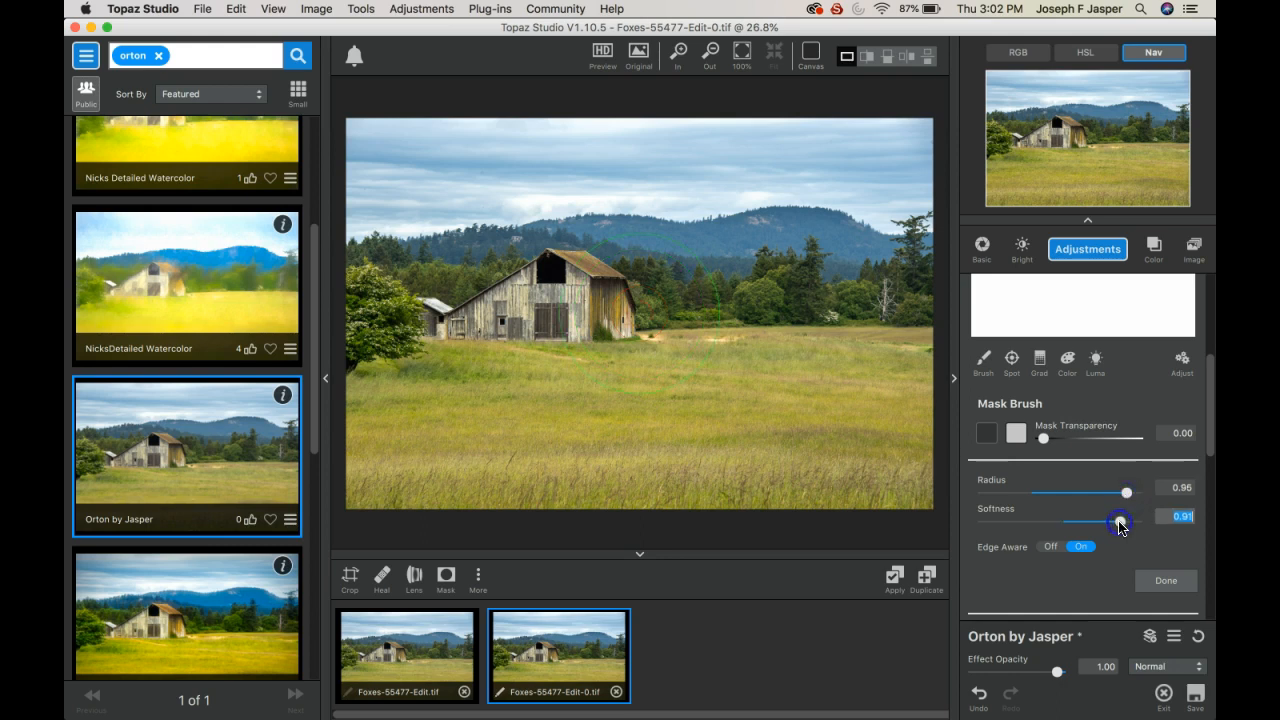
pyautogui.click(1022, 521)
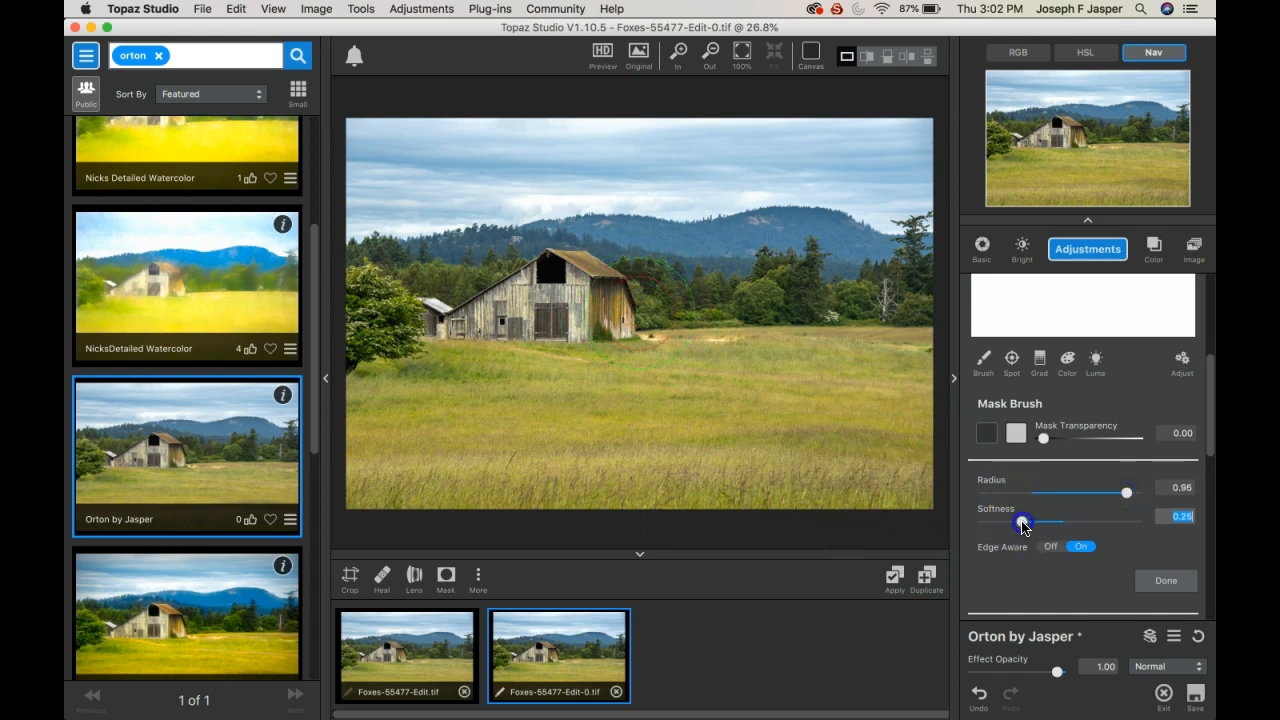
pyautogui.moveTo(903, 466)
pyautogui.mouseDown()
pyautogui.moveTo(629, 515)
pyautogui.moveTo(386, 507)
pyautogui.moveTo(688, 468)
pyautogui.moveTo(914, 476)
pyautogui.moveTo(690, 428)
pyautogui.moveTo(380, 436)
pyautogui.moveTo(399, 399)
pyautogui.moveTo(507, 382)
pyautogui.moveTo(446, 377)
pyautogui.moveTo(662, 380)
pyautogui.moveTo(646, 382)
pyautogui.moveTo(786, 348)
pyautogui.moveTo(779, 362)
pyautogui.moveTo(901, 362)
pyautogui.moveTo(932, 410)
pyautogui.mouseUp()
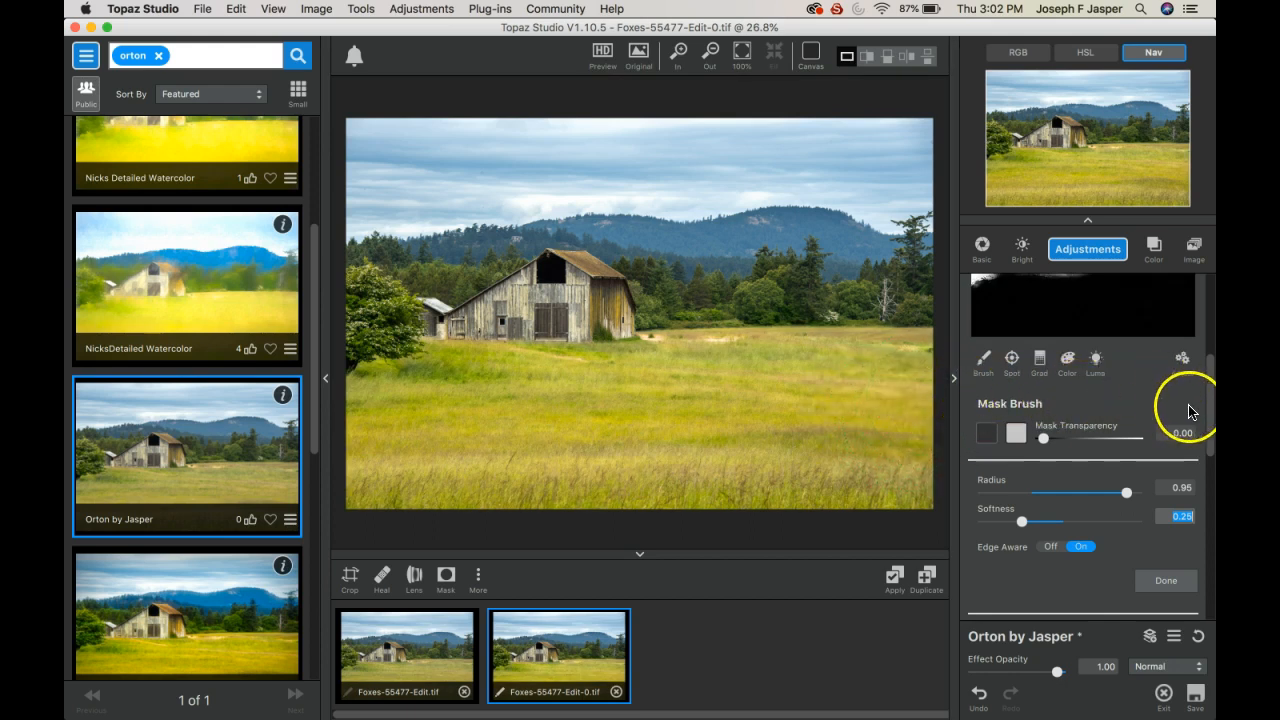
# Set the mask brush transparency to 0.76 and paint over the mountains and tree line in the second Image Layer's mask.
pyautogui.moveTo(1210, 413); pyautogui.dragTo(1210, 371)
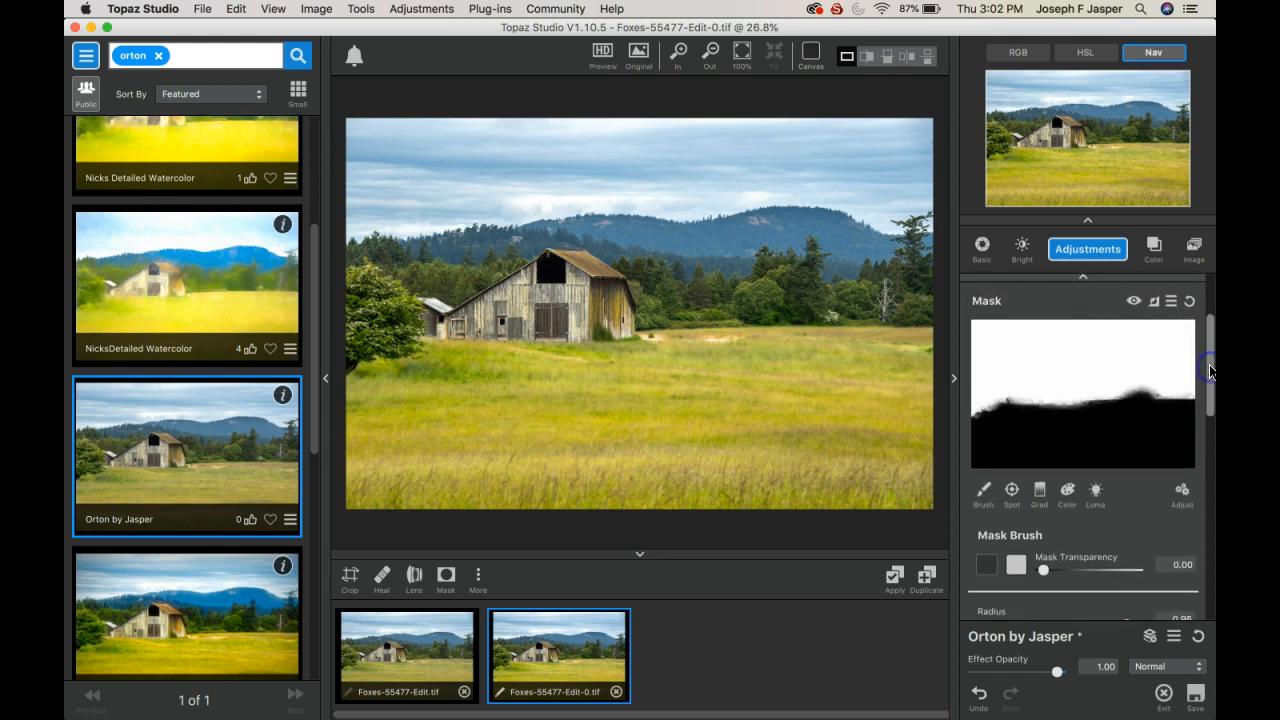
pyautogui.click(1110, 577)
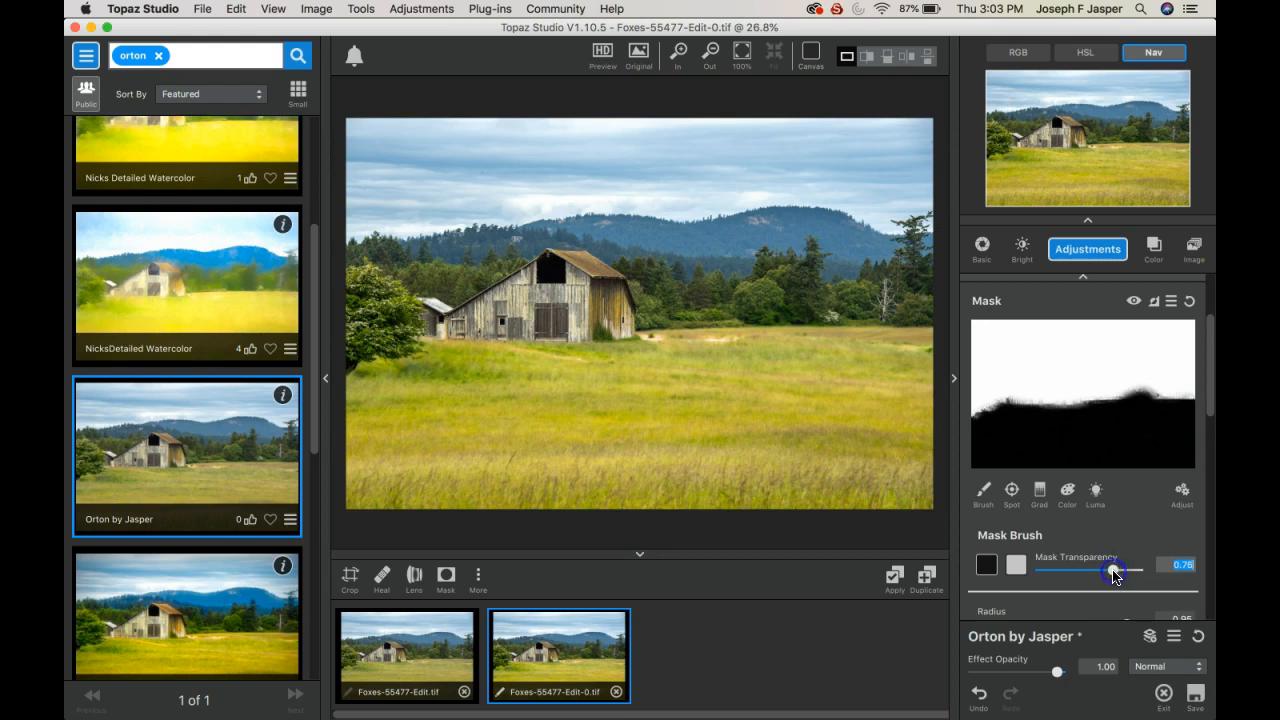
pyautogui.moveTo(846, 234)
pyautogui.mouseDown()
pyautogui.moveTo(814, 237)
pyautogui.moveTo(810, 262)
pyautogui.moveTo(854, 277)
pyautogui.moveTo(823, 291)
pyautogui.moveTo(663, 291)
pyautogui.moveTo(687, 265)
pyautogui.moveTo(603, 214)
pyautogui.moveTo(514, 206)
pyautogui.moveTo(427, 259)
pyautogui.moveTo(451, 251)
pyautogui.moveTo(417, 251)
pyautogui.moveTo(366, 294)
pyautogui.moveTo(368, 322)
pyautogui.moveTo(366, 305)
pyautogui.mouseUp()
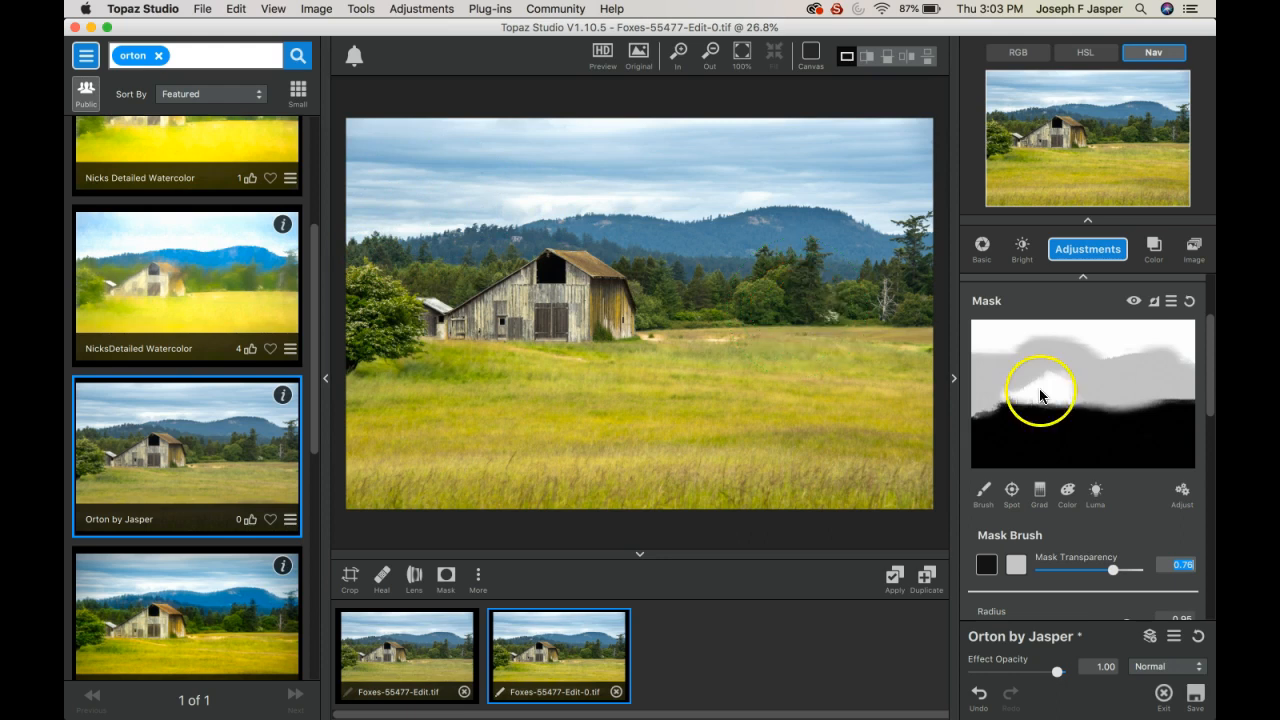
pyautogui.click(882, 334)
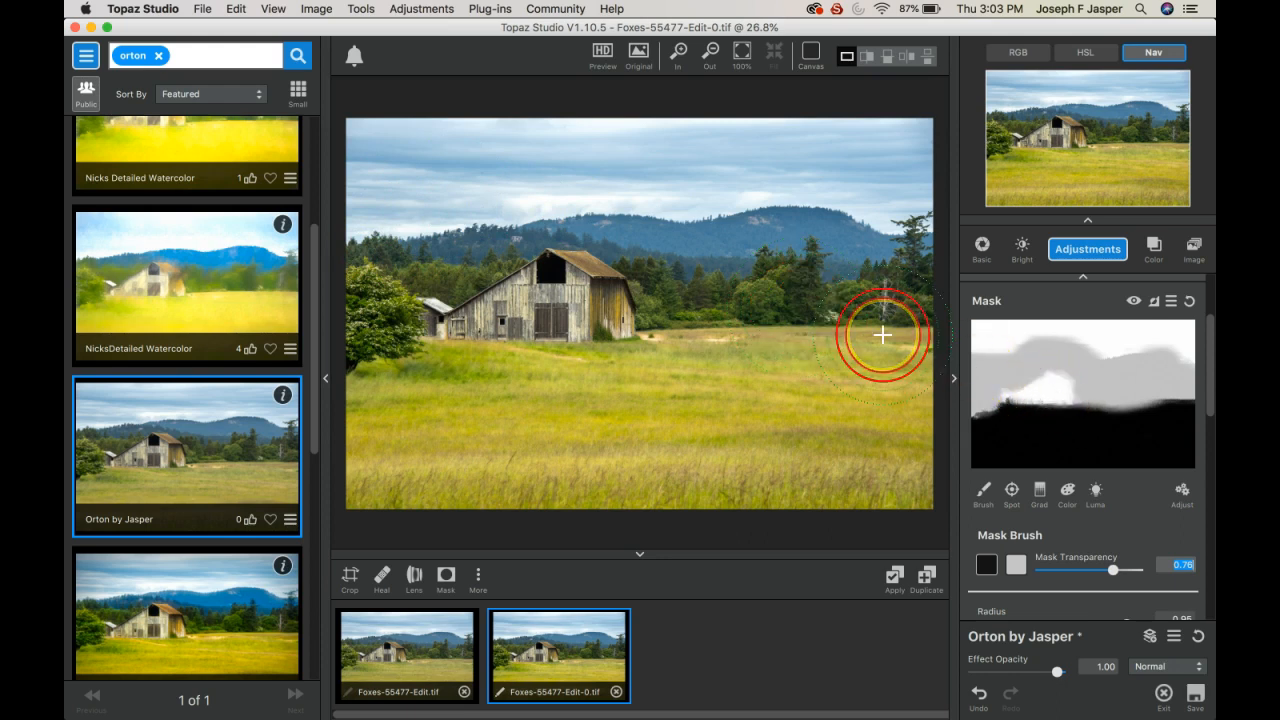
# Paint the barn back into the second Image Layer's mask with brush transparency 1.00 and radius 0.47.
pyautogui.moveTo(1110, 570); pyautogui.dragTo(1139, 577)
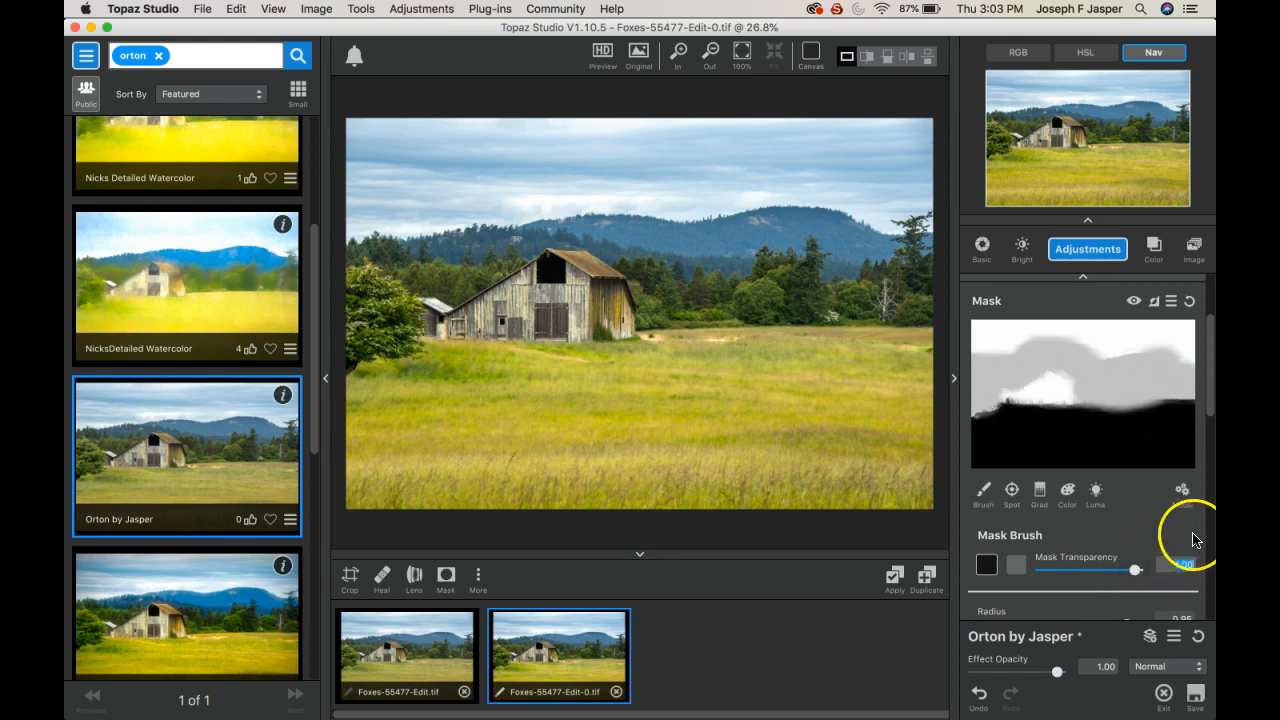
pyautogui.moveTo(1210, 410); pyautogui.dragTo(1211, 457)
pyautogui.click(1057, 463)
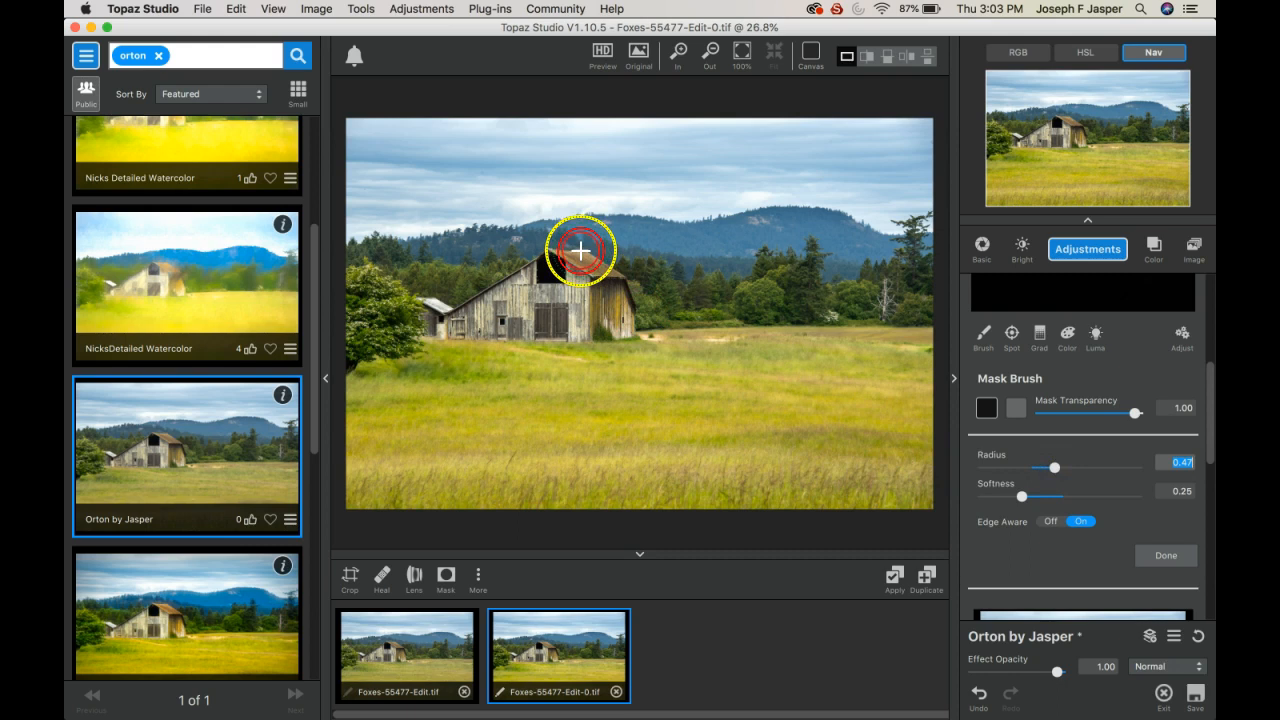
pyautogui.moveTo(570, 270)
pyautogui.mouseDown()
pyautogui.moveTo(608, 314)
pyautogui.moveTo(529, 315)
pyautogui.moveTo(573, 298)
pyautogui.moveTo(540, 278)
pyautogui.moveTo(470, 321)
pyautogui.mouseUp()
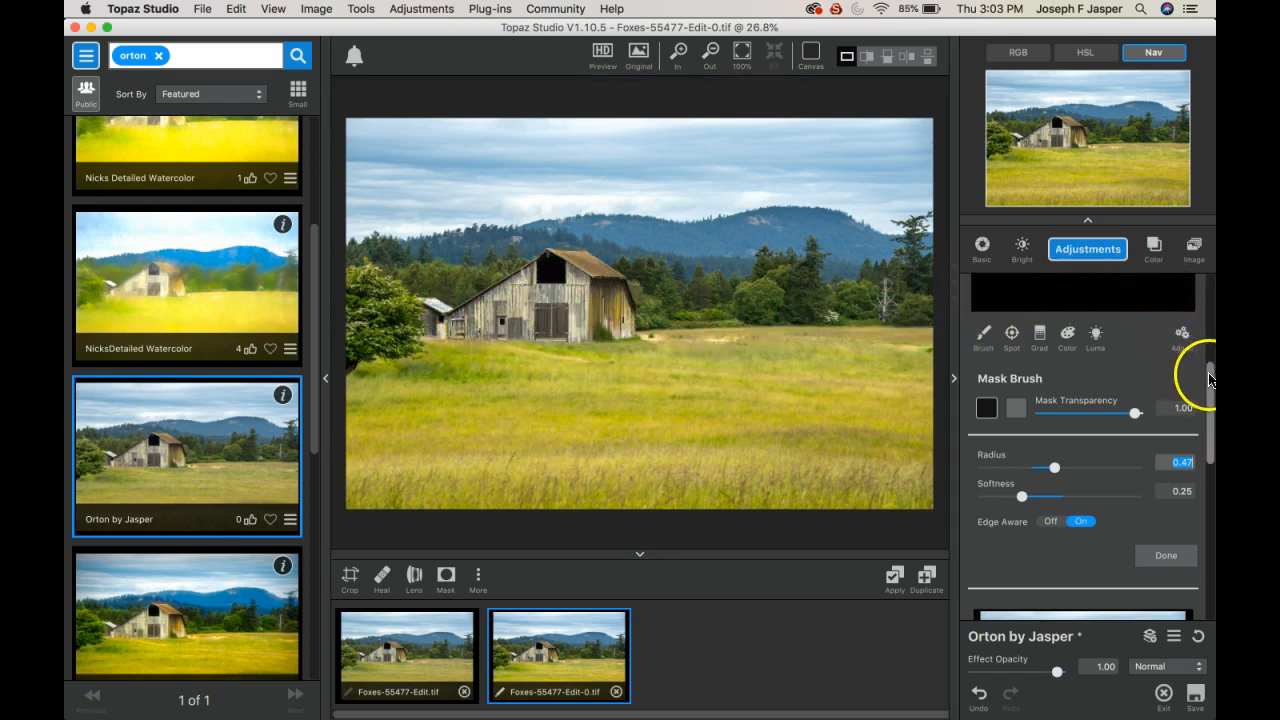
# Set the mask brush transparency to 0.84 and paint over the whole sky in the second Image Layer's mask.
pyautogui.moveTo(1208, 378); pyautogui.dragTo(1208, 313)
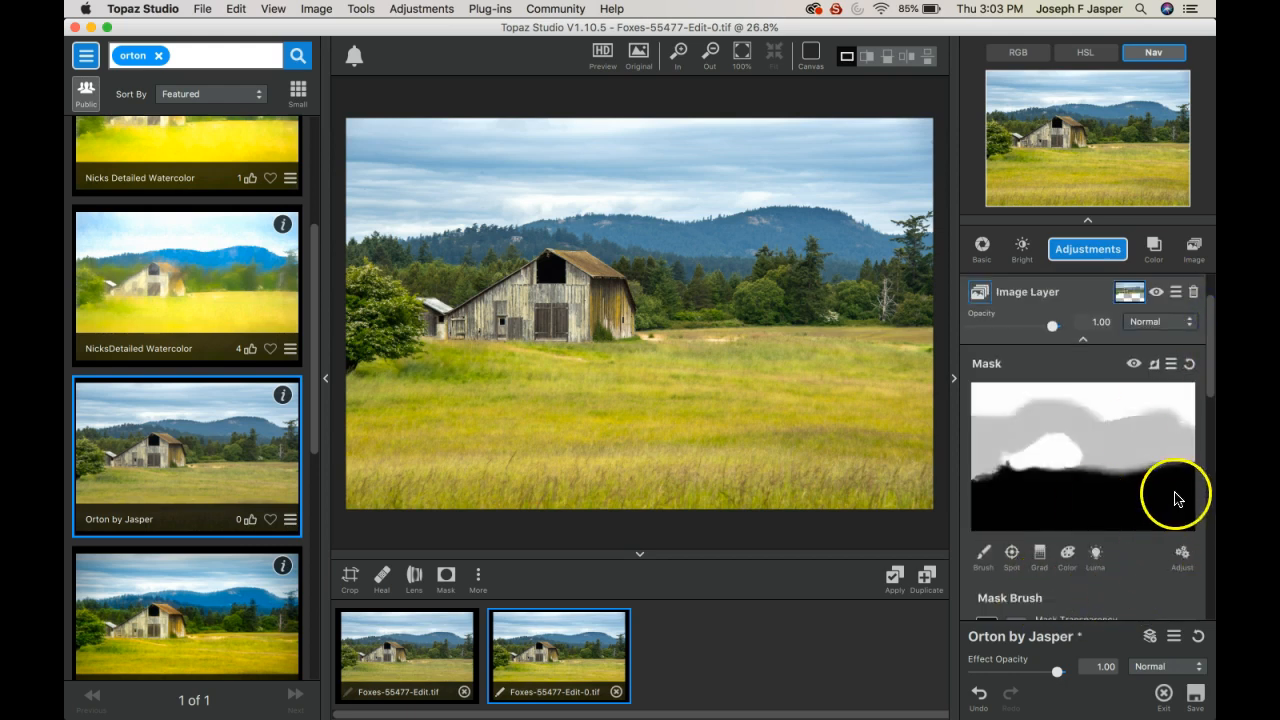
pyautogui.moveTo(1209, 397); pyautogui.dragTo(1203, 443)
pyautogui.moveTo(1133, 499); pyautogui.dragTo(1121, 497)
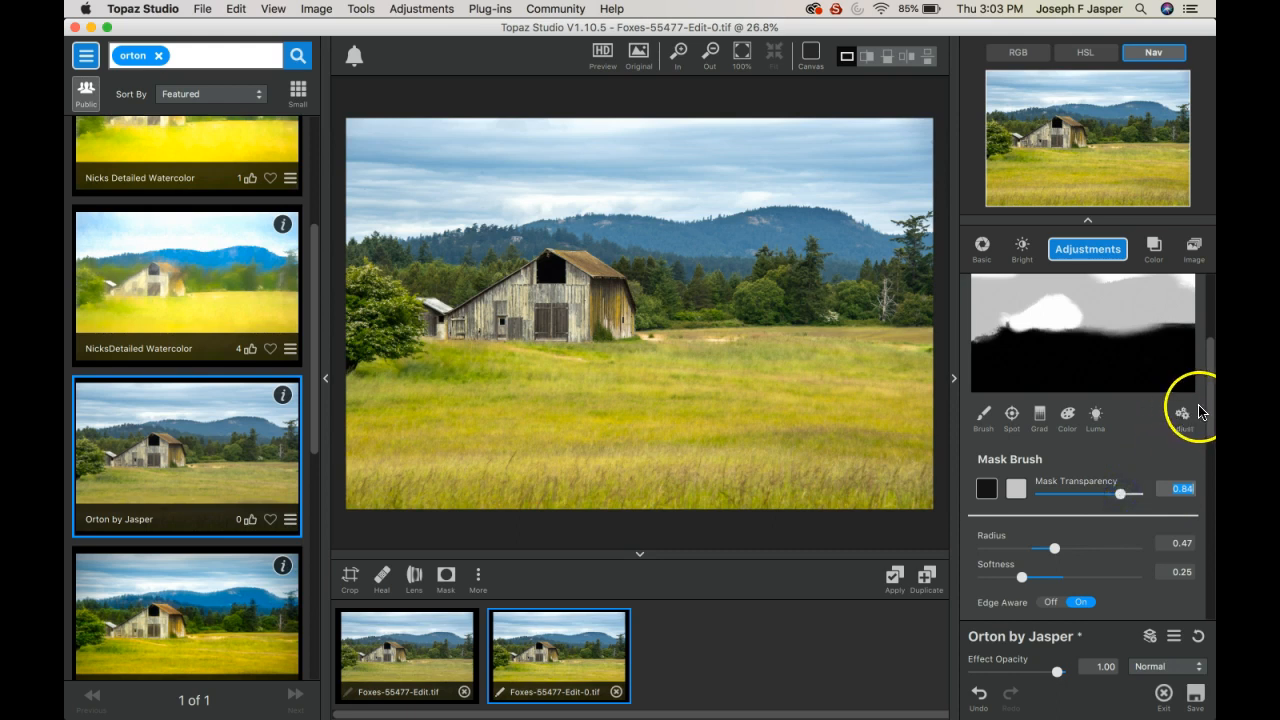
pyautogui.moveTo(1210, 414); pyautogui.dragTo(1208, 374)
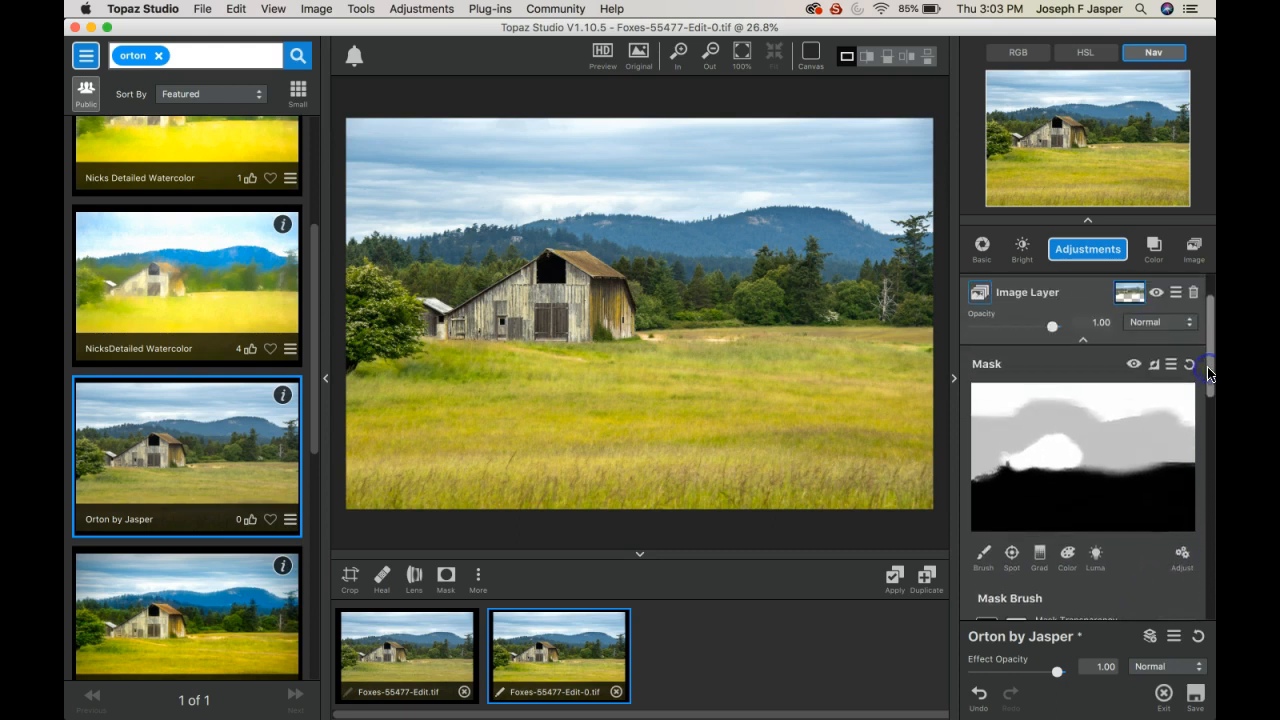
pyautogui.moveTo(891, 183)
pyautogui.mouseDown()
pyautogui.moveTo(847, 186)
pyautogui.moveTo(539, 177)
pyautogui.moveTo(462, 186)
pyautogui.moveTo(573, 204)
pyautogui.moveTo(451, 235)
pyautogui.moveTo(590, 203)
pyautogui.moveTo(682, 211)
pyautogui.moveTo(588, 201)
pyautogui.moveTo(915, 159)
pyautogui.moveTo(846, 143)
pyautogui.moveTo(623, 140)
pyautogui.moveTo(912, 147)
pyautogui.mouseUp()
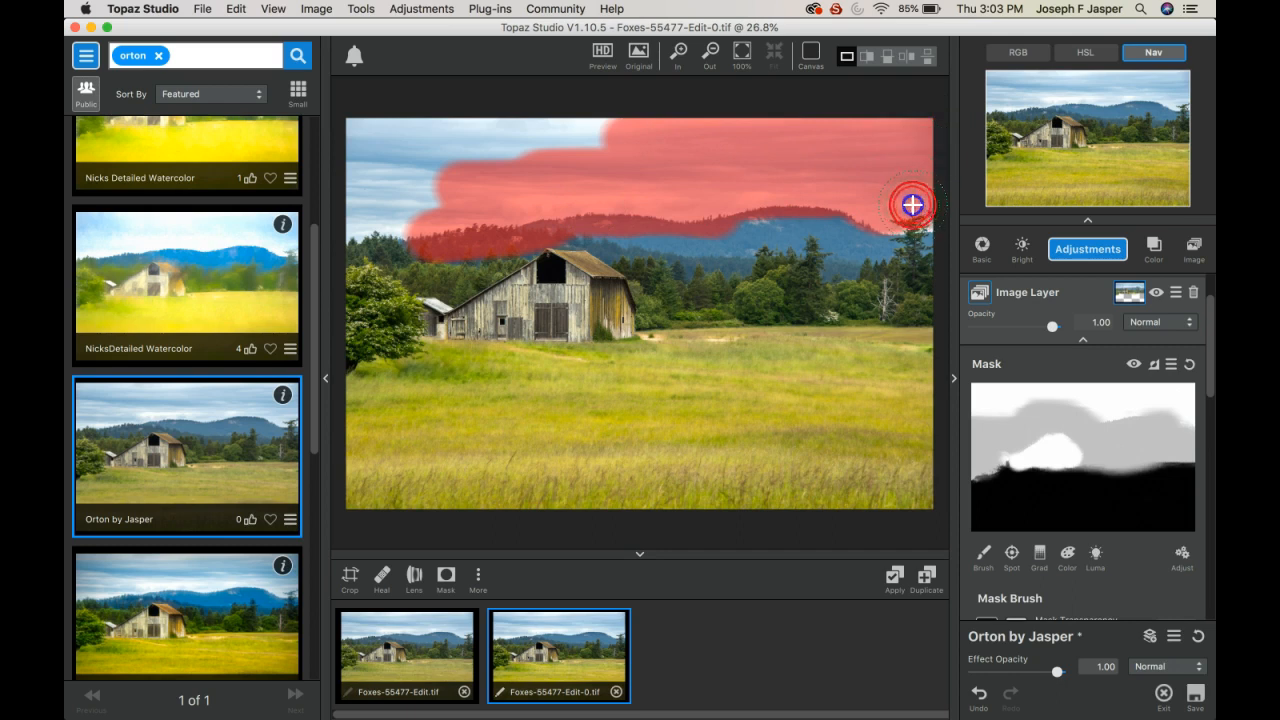
pyautogui.moveTo(517, 149)
pyautogui.mouseDown()
pyautogui.moveTo(485, 142)
pyautogui.moveTo(502, 138)
pyautogui.moveTo(429, 140)
pyautogui.moveTo(428, 172)
pyautogui.moveTo(346, 213)
pyautogui.moveTo(360, 240)
pyautogui.mouseUp()
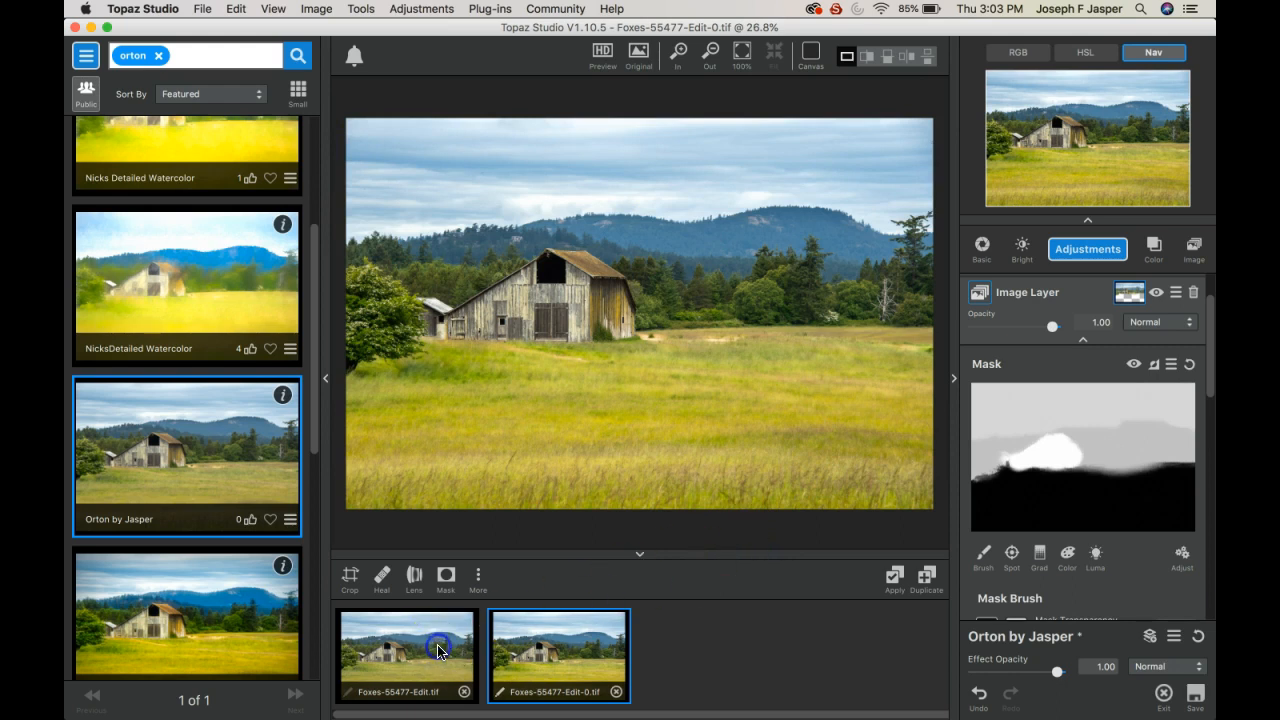
# Compare the edited copy with the original image and set the Image Layer opacities to 0.61 for the first and 1.00 for the second.
pyautogui.click(437, 650)
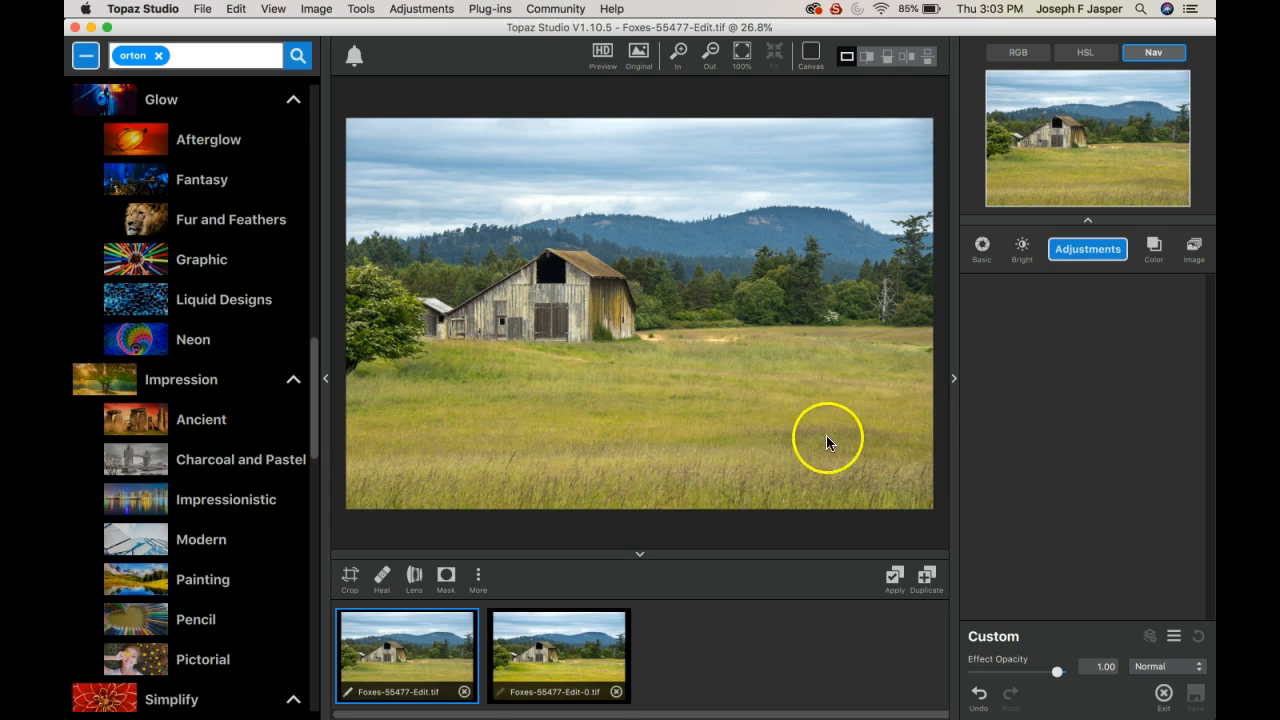
pyautogui.click(571, 658)
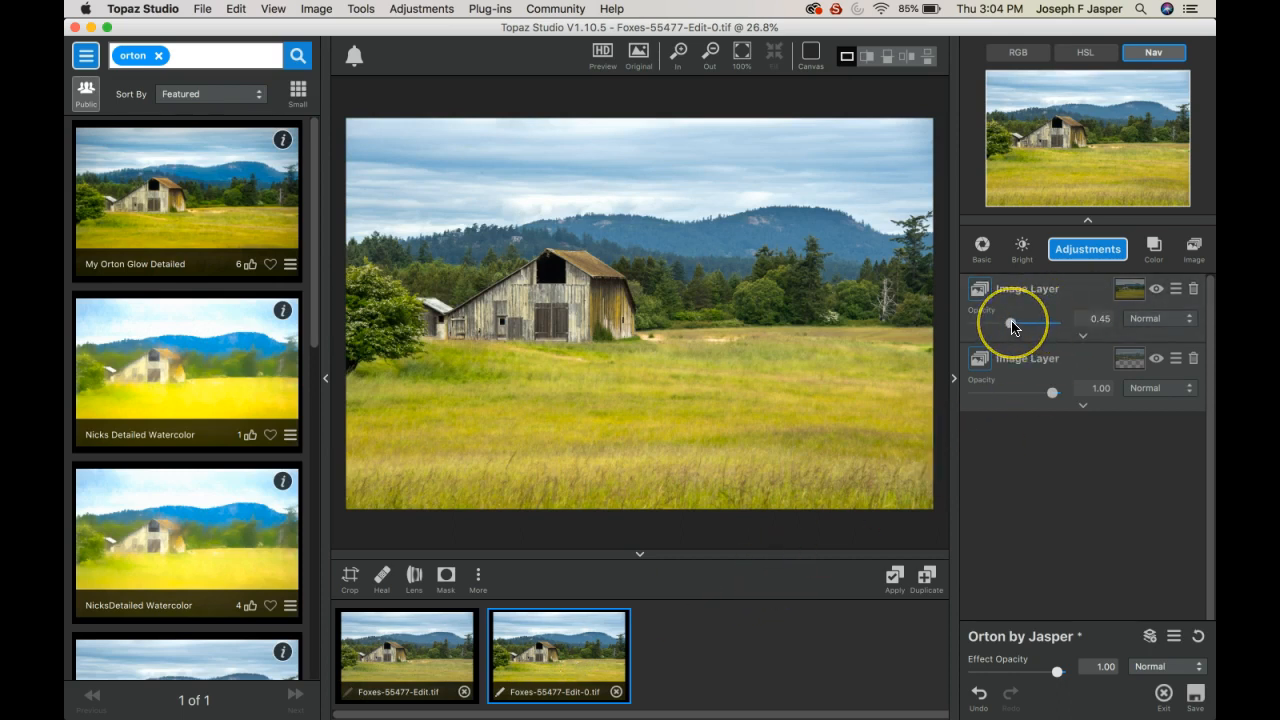
pyautogui.moveTo(1009, 327); pyautogui.dragTo(1009, 327)
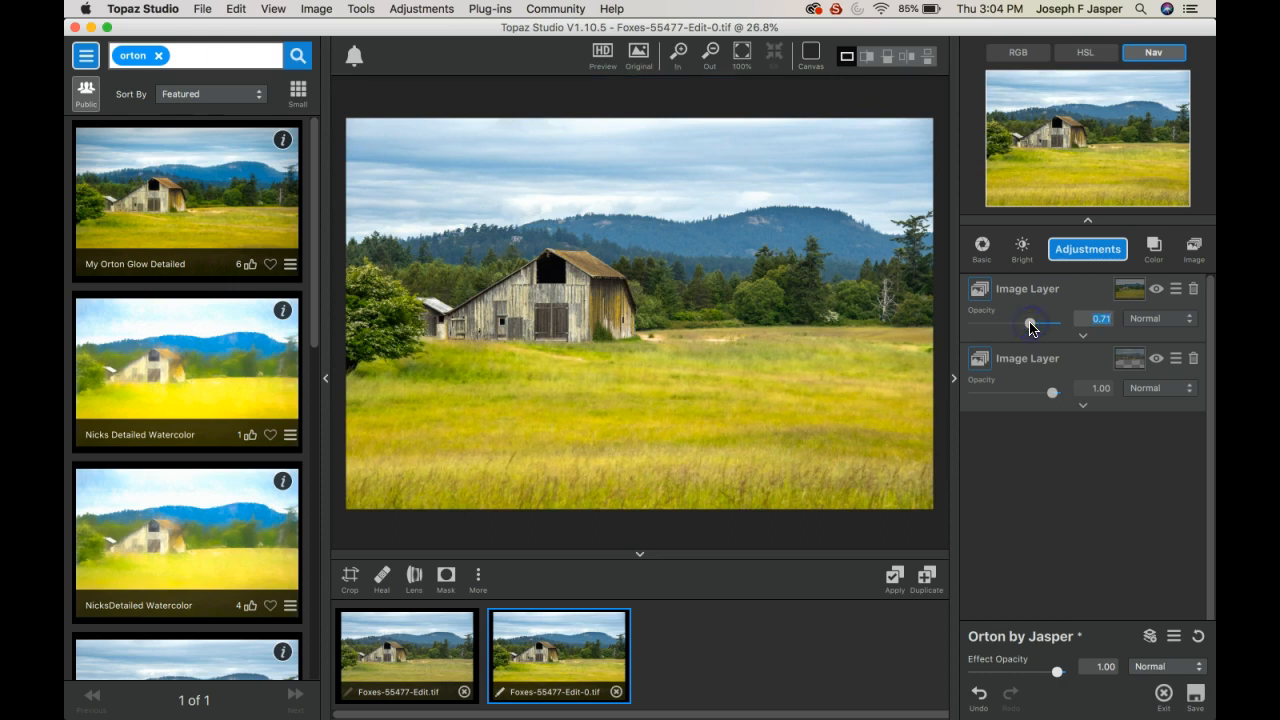
pyautogui.moveTo(1031, 329); pyautogui.dragTo(1026, 327)
pyautogui.click(1052, 393)
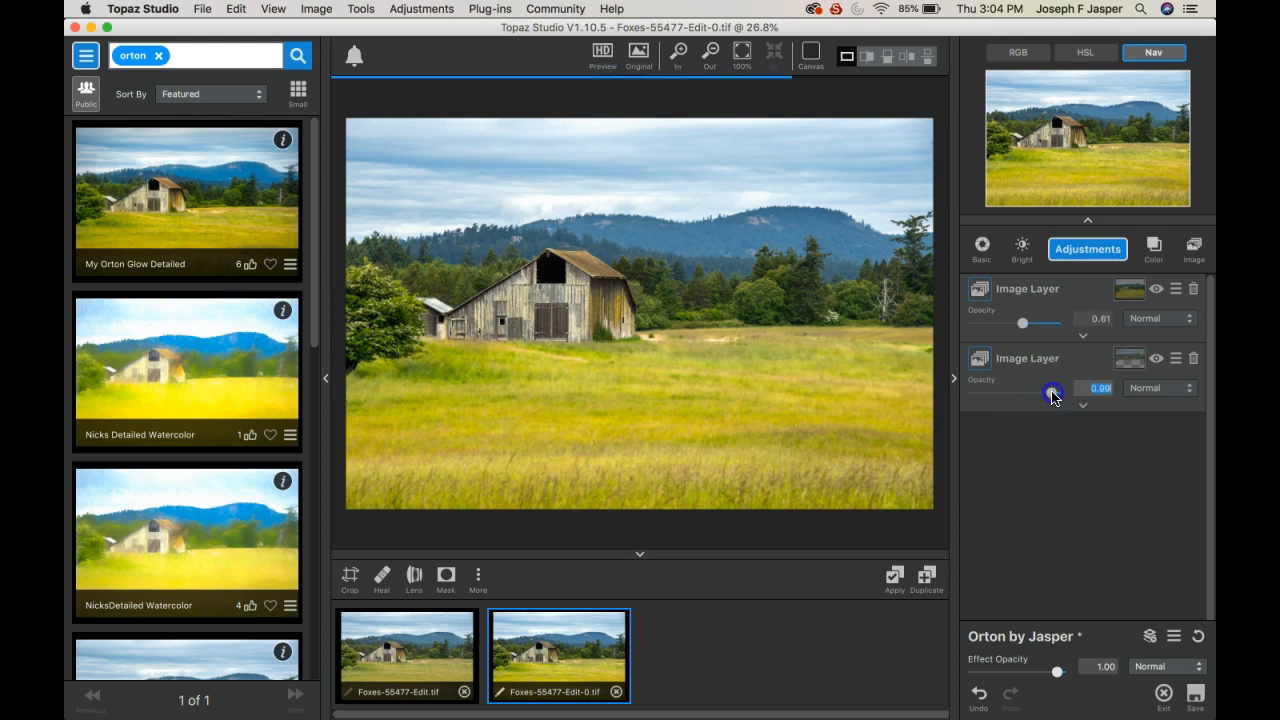
pyautogui.moveTo(1052, 393); pyautogui.dragTo(1066, 393)
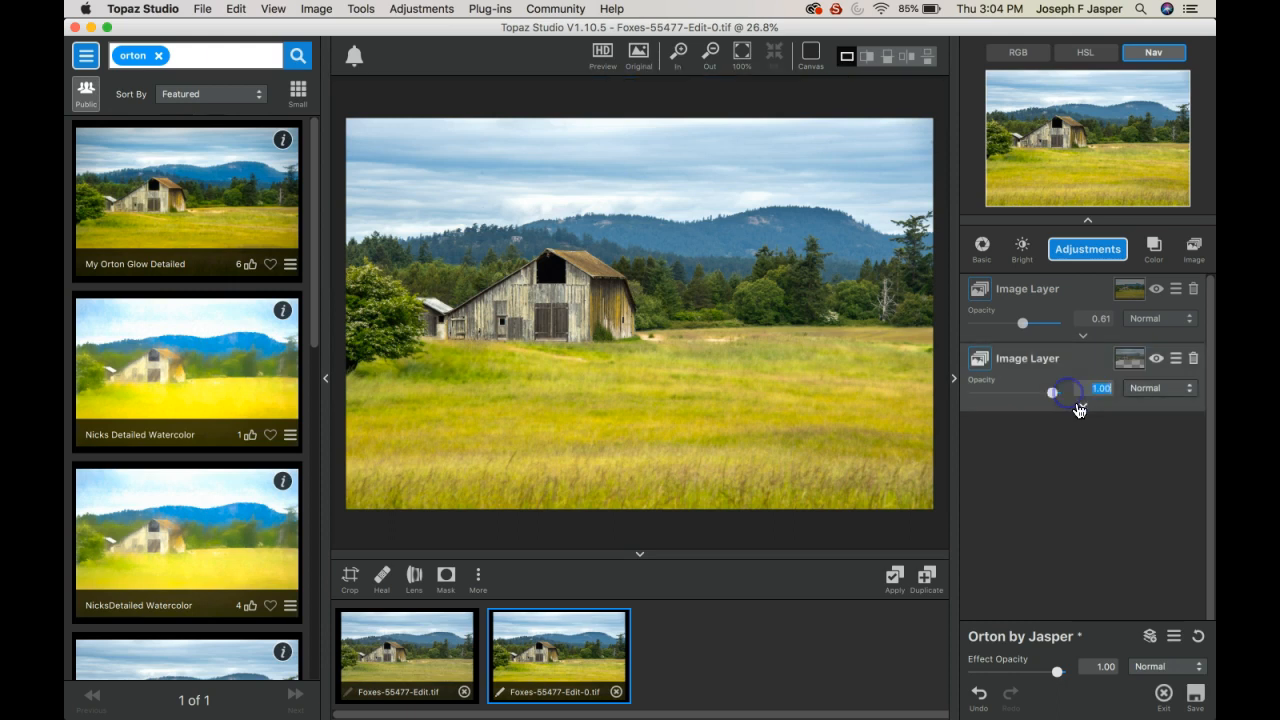
# Reopen the second Image Layer's mask and brush the foreground grass and two mid-field patches with mask transparency 0.84.
pyautogui.click(1080, 406)
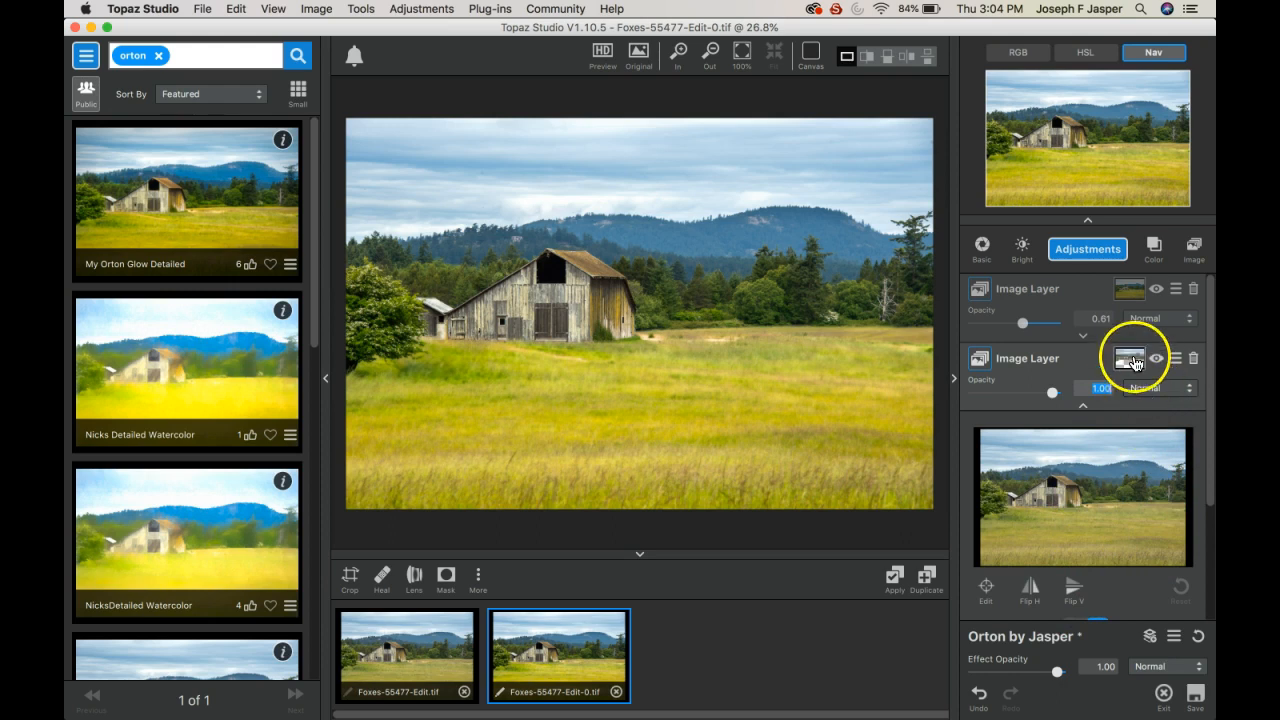
pyautogui.click(1131, 358)
pyautogui.moveTo(1209, 414); pyautogui.dragTo(1211, 481)
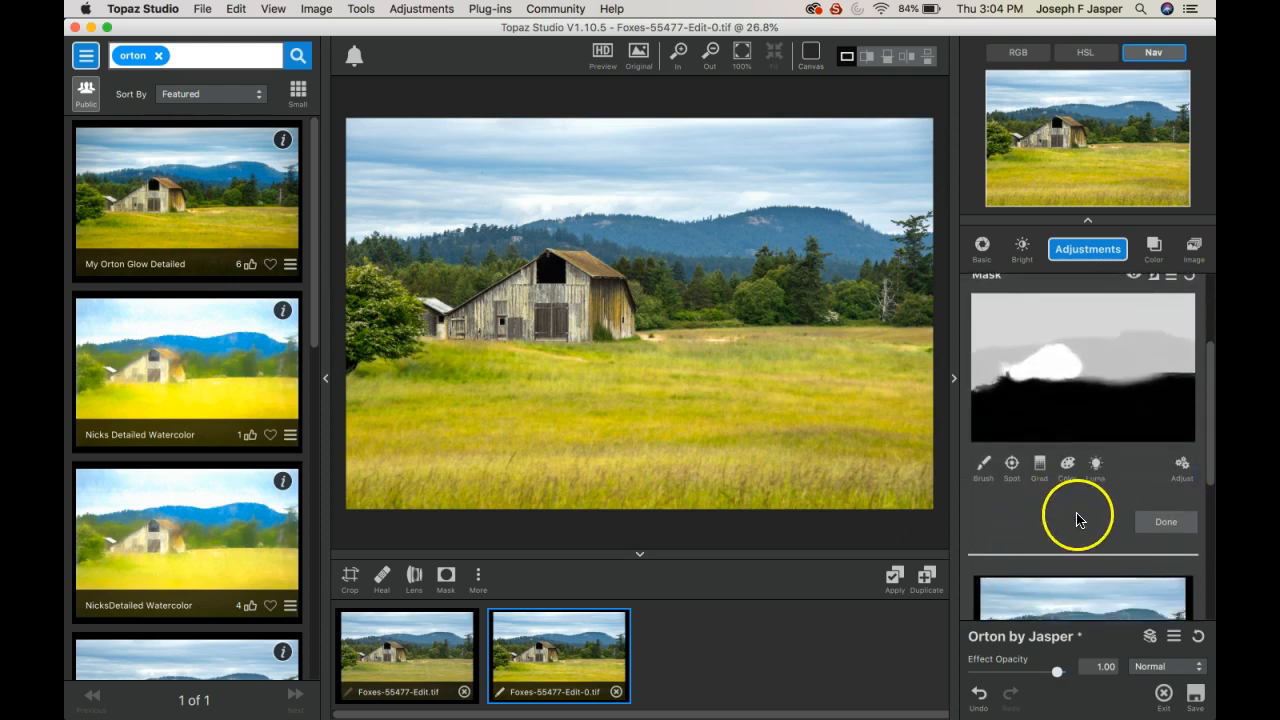
pyautogui.click(983, 470)
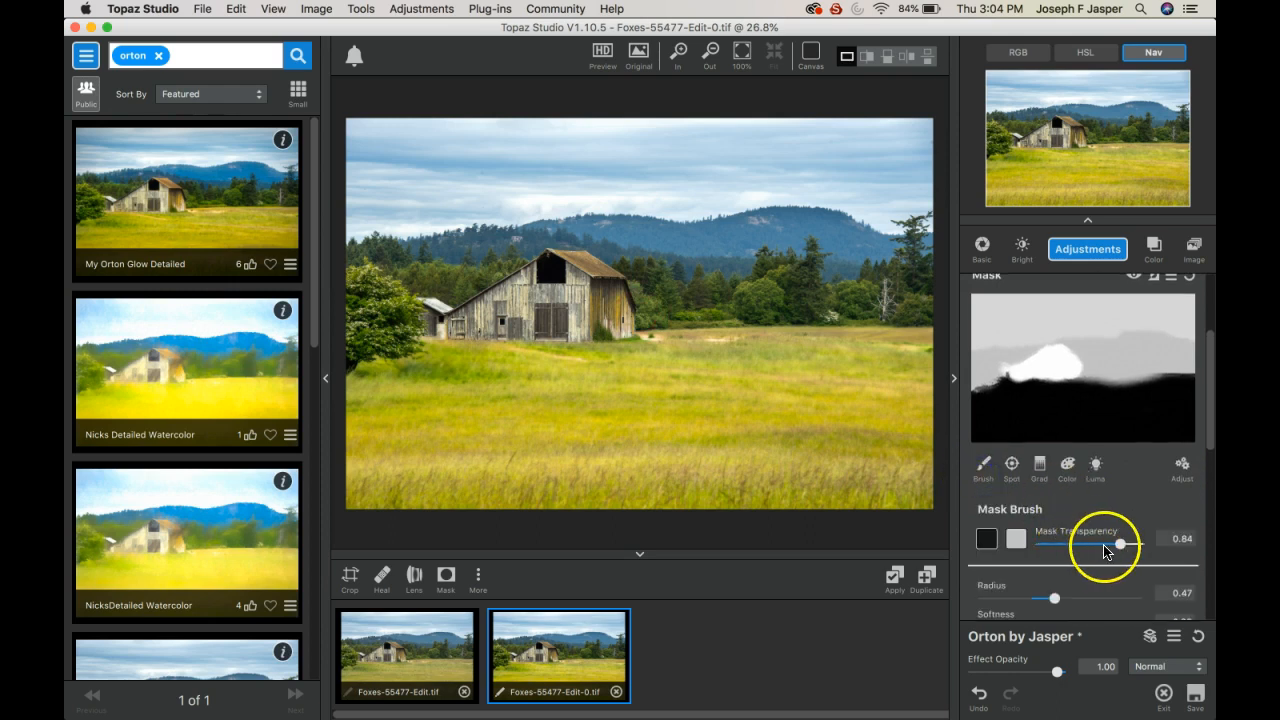
pyautogui.moveTo(729, 431)
pyautogui.mouseDown()
pyautogui.moveTo(580, 443)
pyautogui.moveTo(486, 471)
pyautogui.moveTo(803, 471)
pyautogui.moveTo(591, 440)
pyautogui.mouseUp()
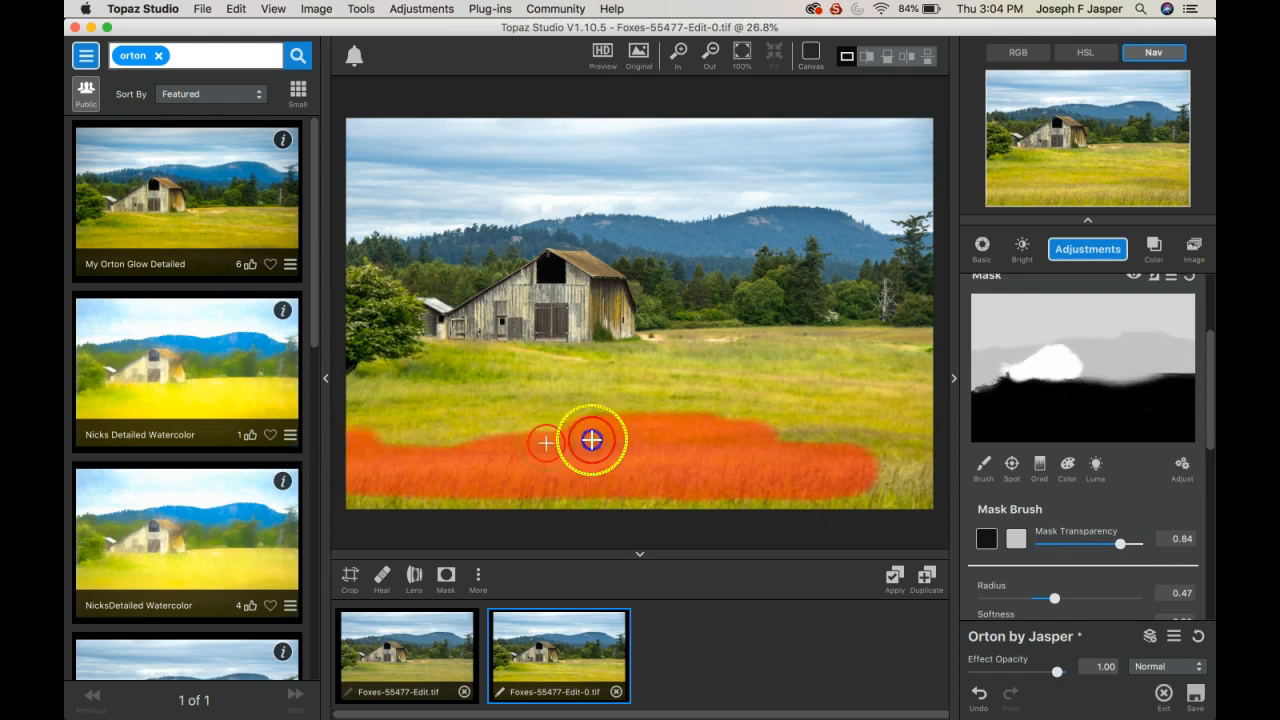
pyautogui.click(460, 370)
pyautogui.moveTo(877, 360)
pyautogui.mouseDown()
pyautogui.moveTo(684, 358)
pyautogui.moveTo(874, 366)
pyautogui.mouseUp()
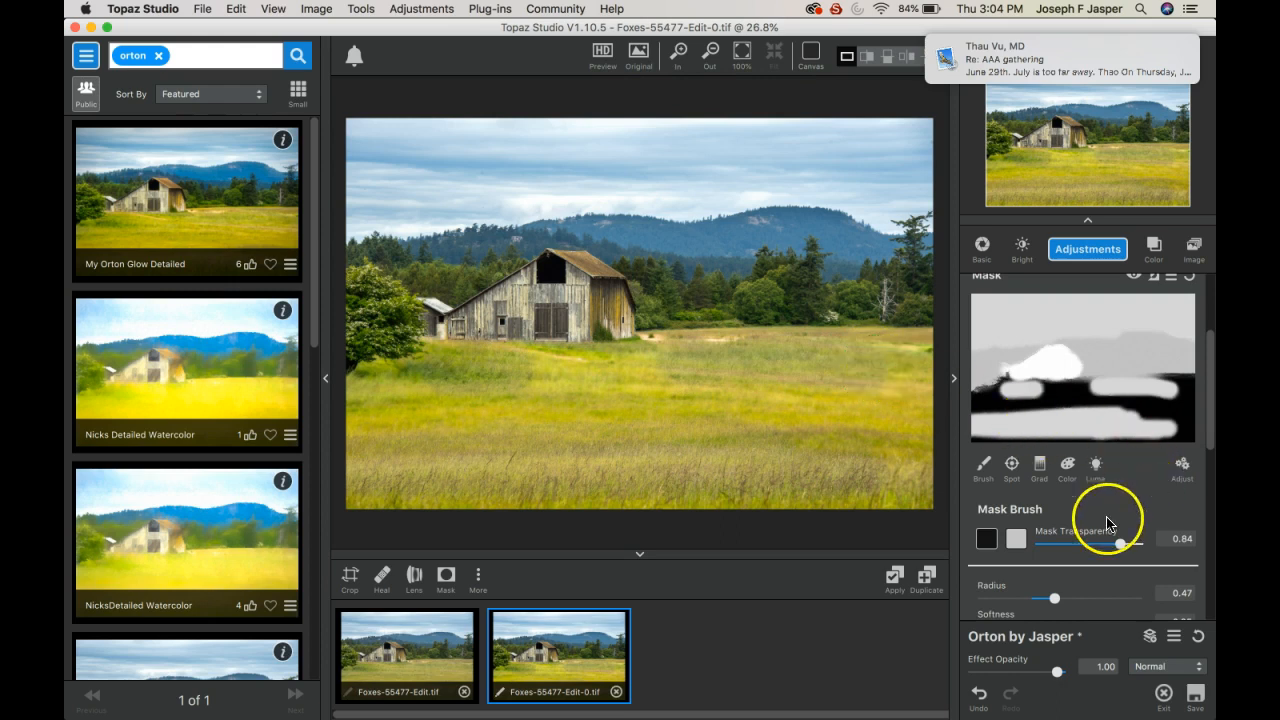
# Set the mask brush transparency to 0.32 and repaint the mid-field patches and foreground grass in the second Image Layer's mask.
pyautogui.click(1072, 544)
pyautogui.click(860, 371)
pyautogui.moveTo(860, 371)
pyautogui.mouseDown()
pyautogui.moveTo(688, 365)
pyautogui.moveTo(991, 366)
pyautogui.mouseUp()
pyautogui.click(671, 393)
pyautogui.moveTo(475, 379)
pyautogui.mouseDown()
pyautogui.moveTo(440, 372)
pyautogui.moveTo(570, 376)
pyautogui.mouseUp()
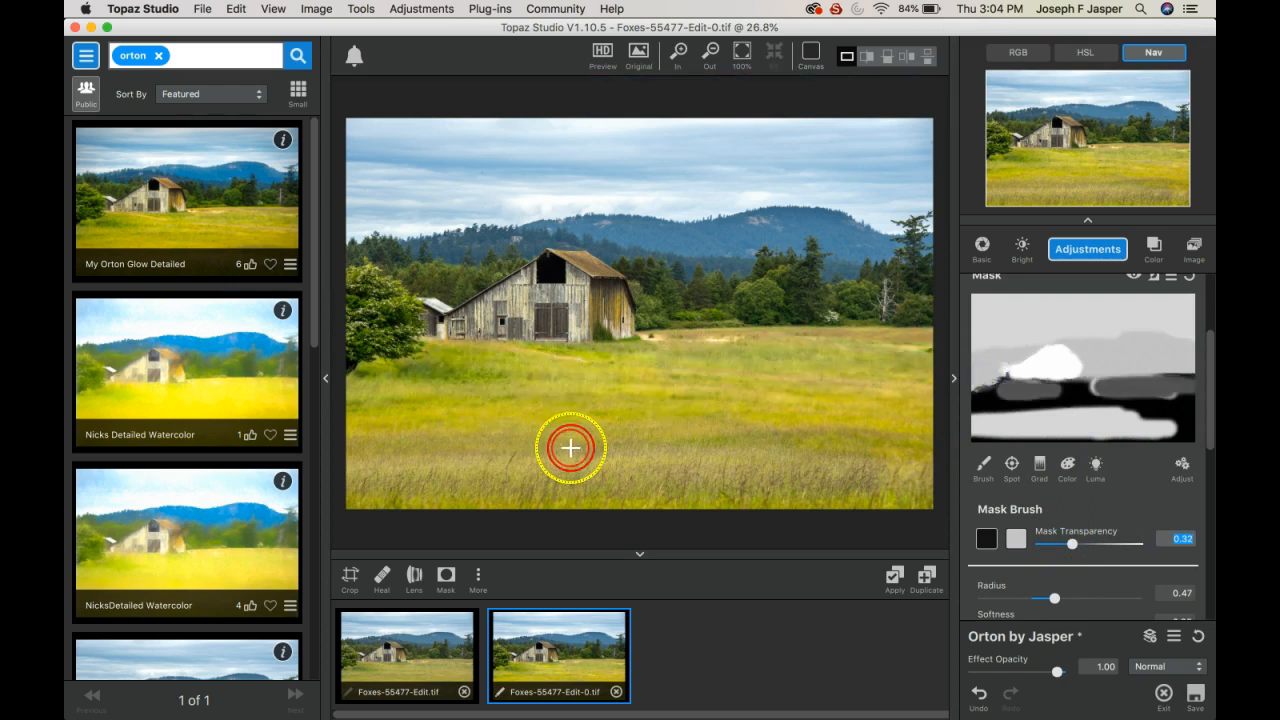
pyautogui.moveTo(586, 456)
pyautogui.mouseDown()
pyautogui.moveTo(893, 463)
pyautogui.moveTo(705, 482)
pyautogui.moveTo(580, 467)
pyautogui.moveTo(609, 482)
pyautogui.mouseUp()
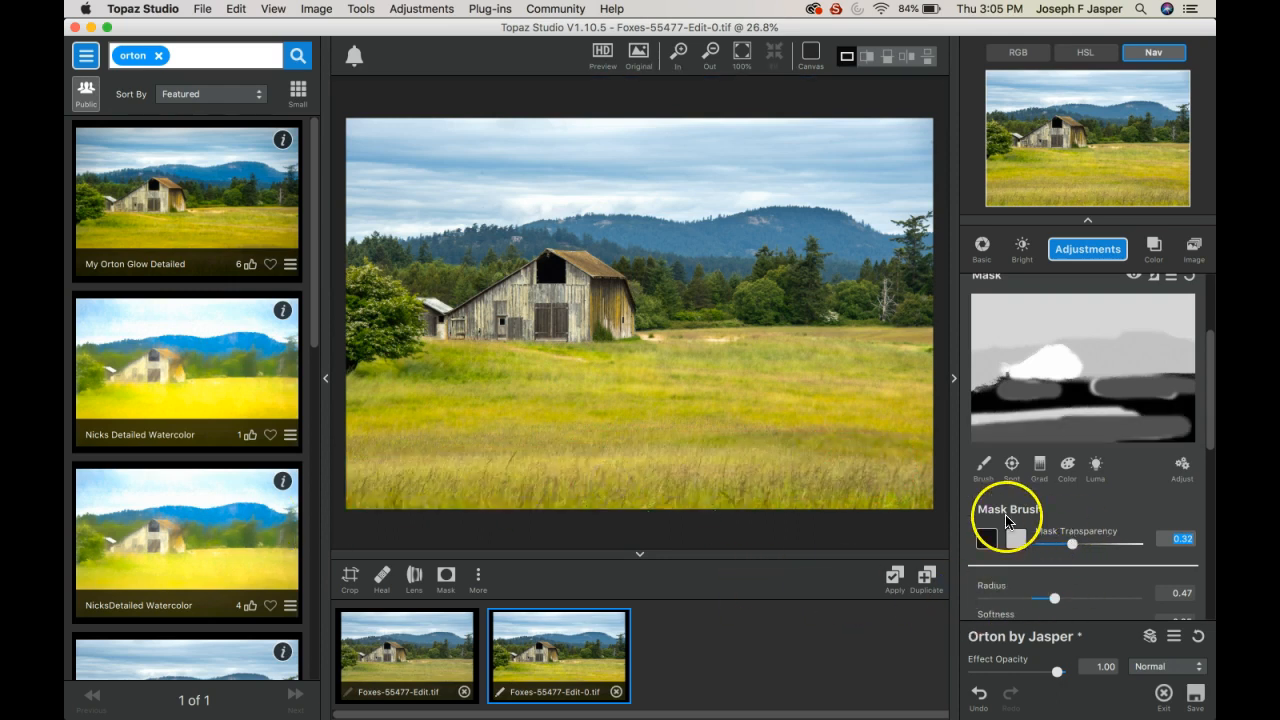
# Apply the Orton adjustments and compare the resulting image with the original Foxes-55477-Edit.tif.
pyautogui.click(895, 578)
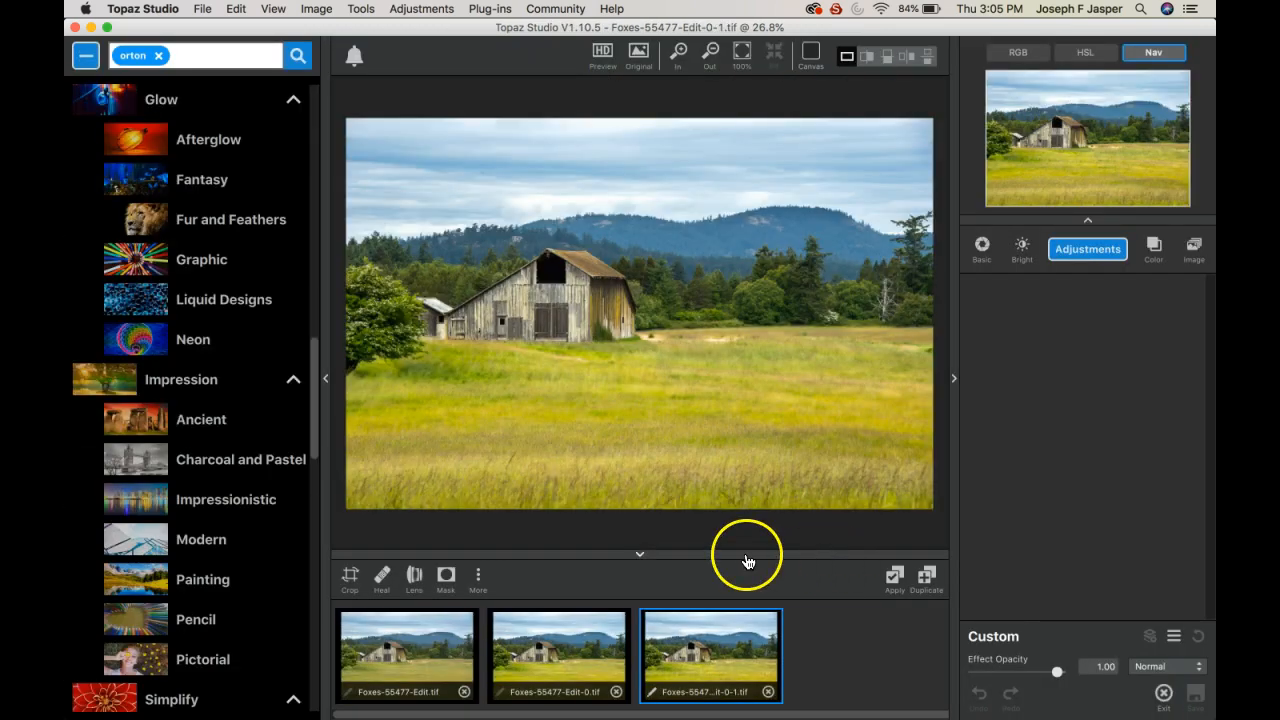
pyautogui.click(449, 660)
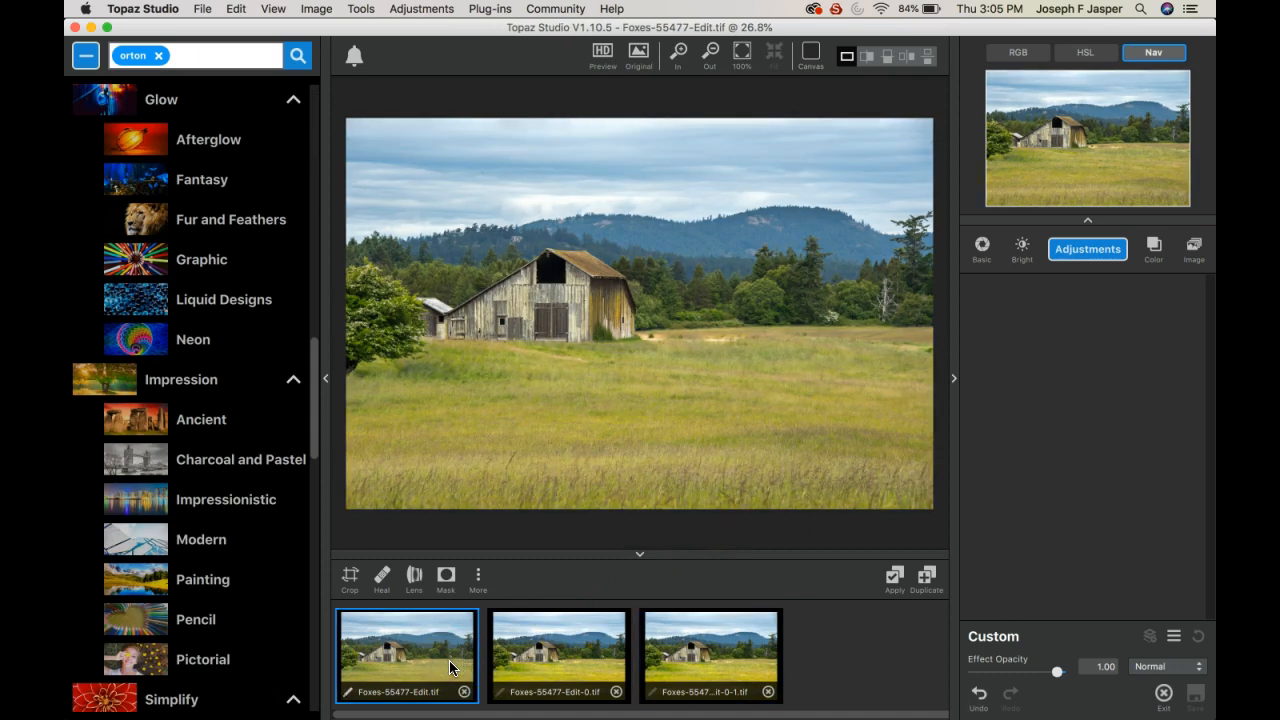
pyautogui.click(734, 656)
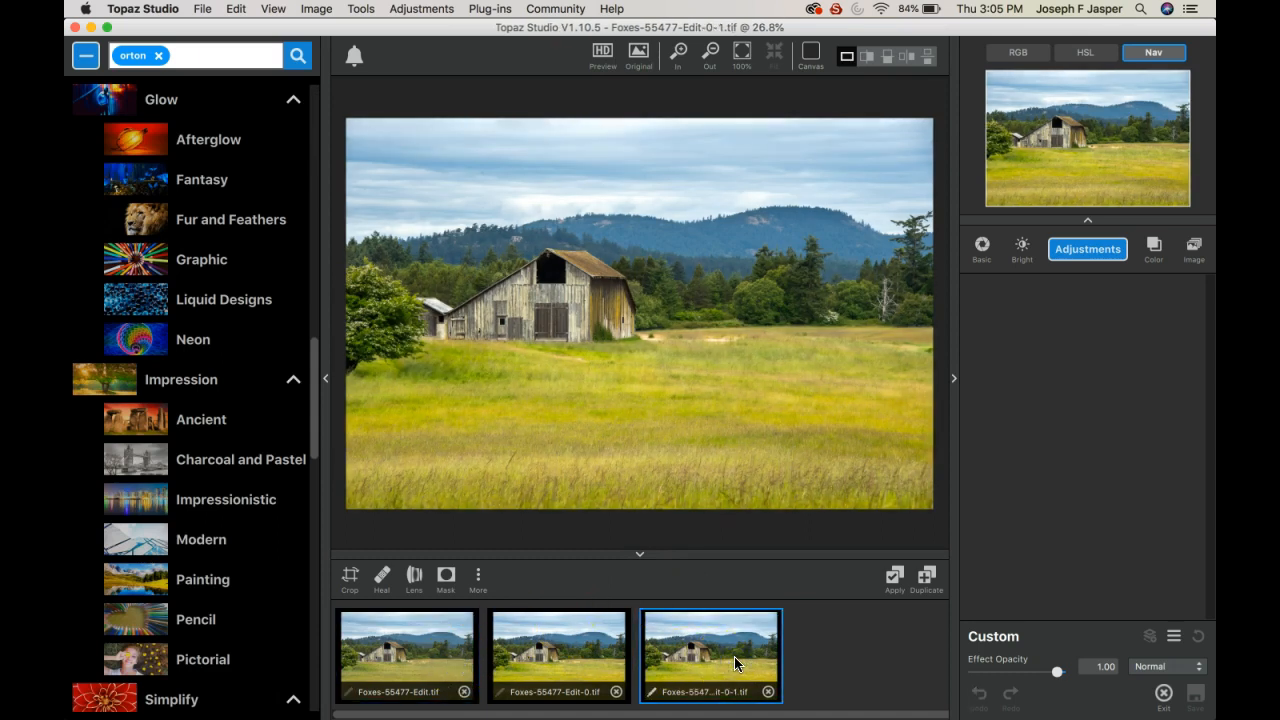